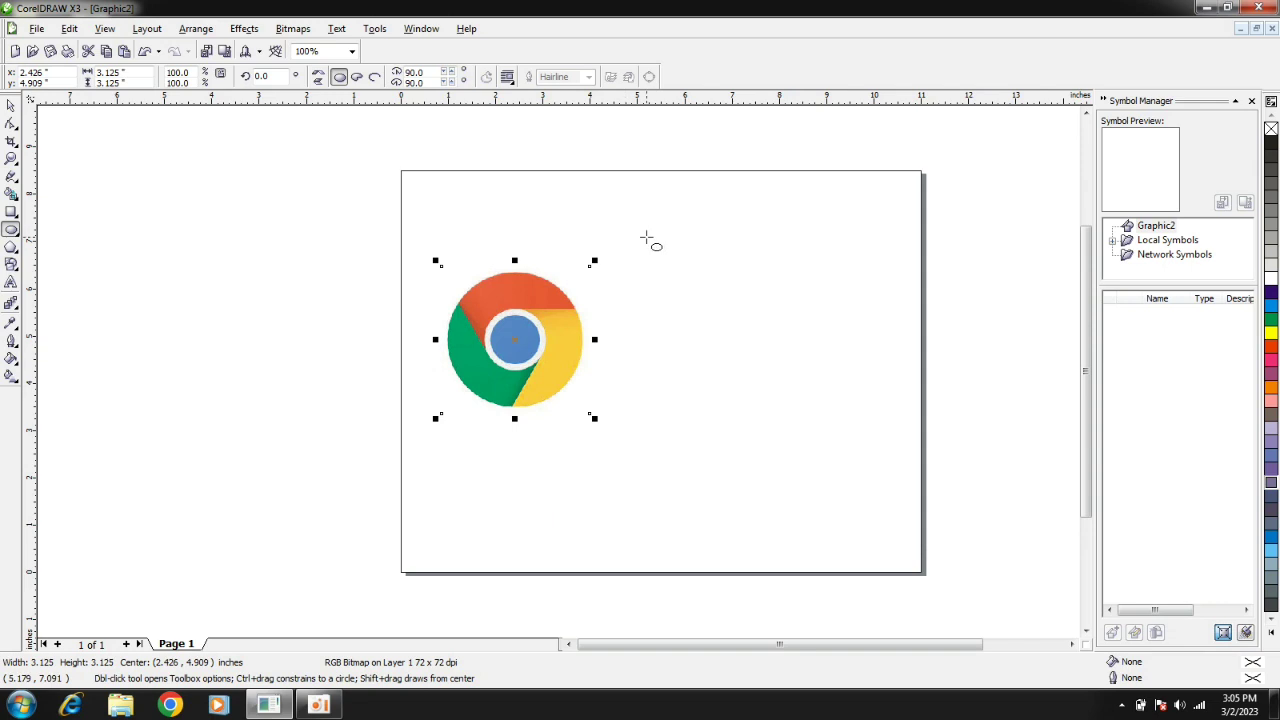
Step: Draw a circle about 4.13 in wide beside the Chrome logo, and add two concentric copies about 1.86 in and 1.42 in wide
drag(647, 262, 842, 458)
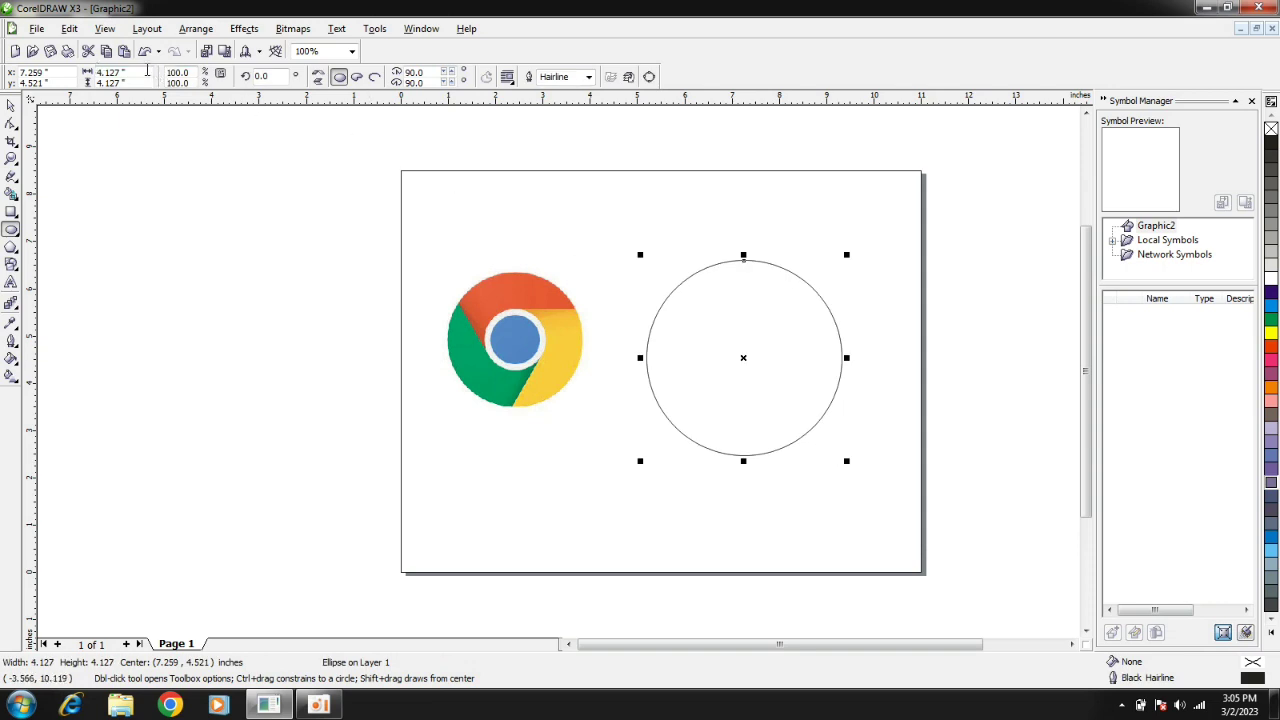
click(10, 105)
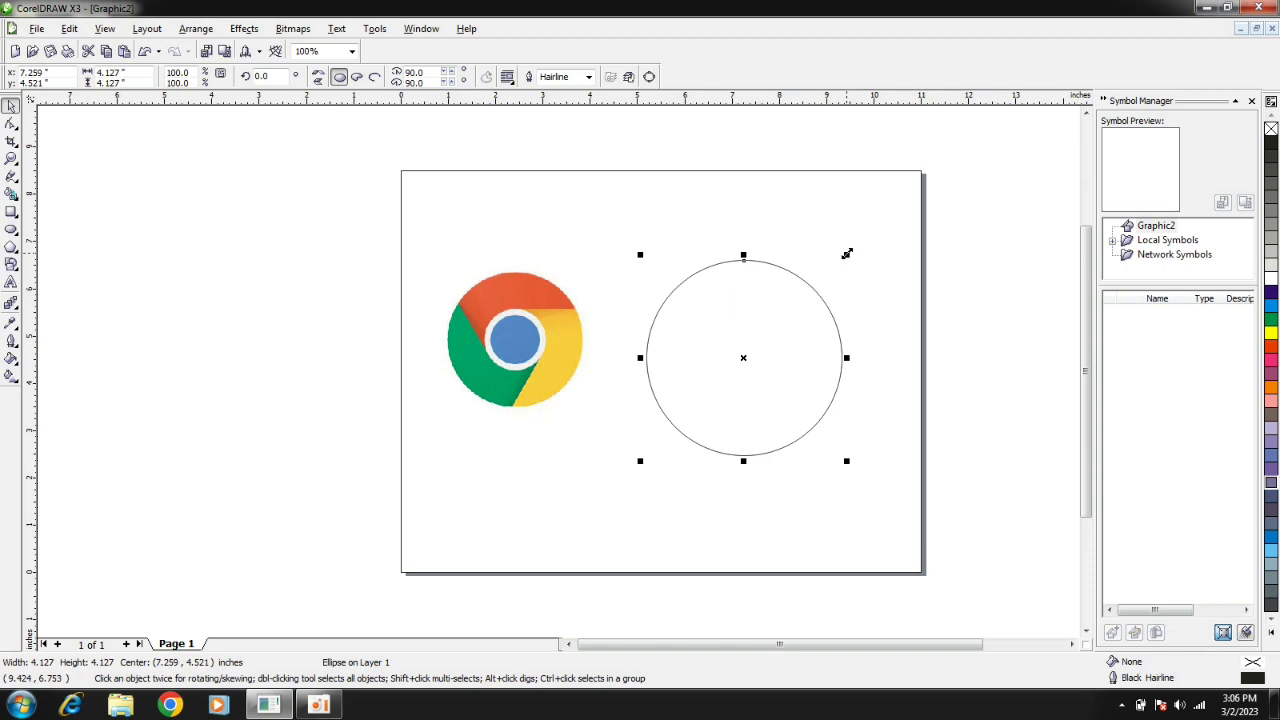
drag(846, 254, 789, 317)
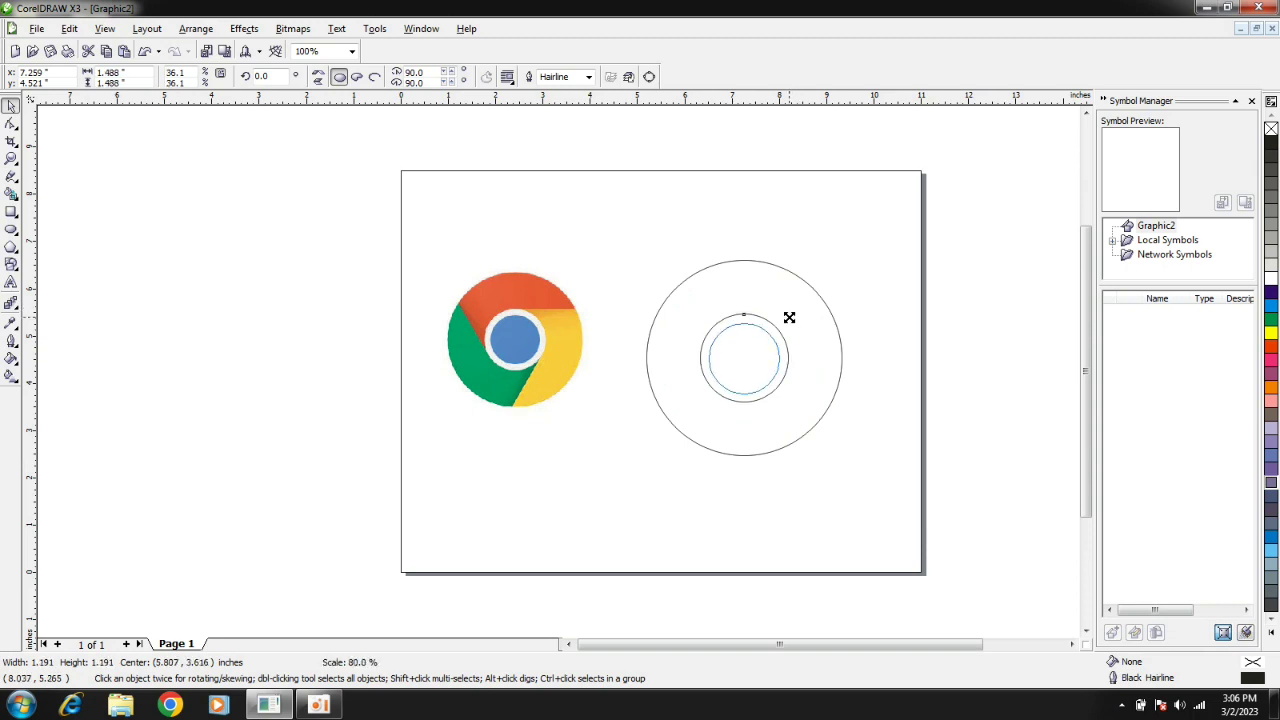
drag(789, 317, 787, 319)
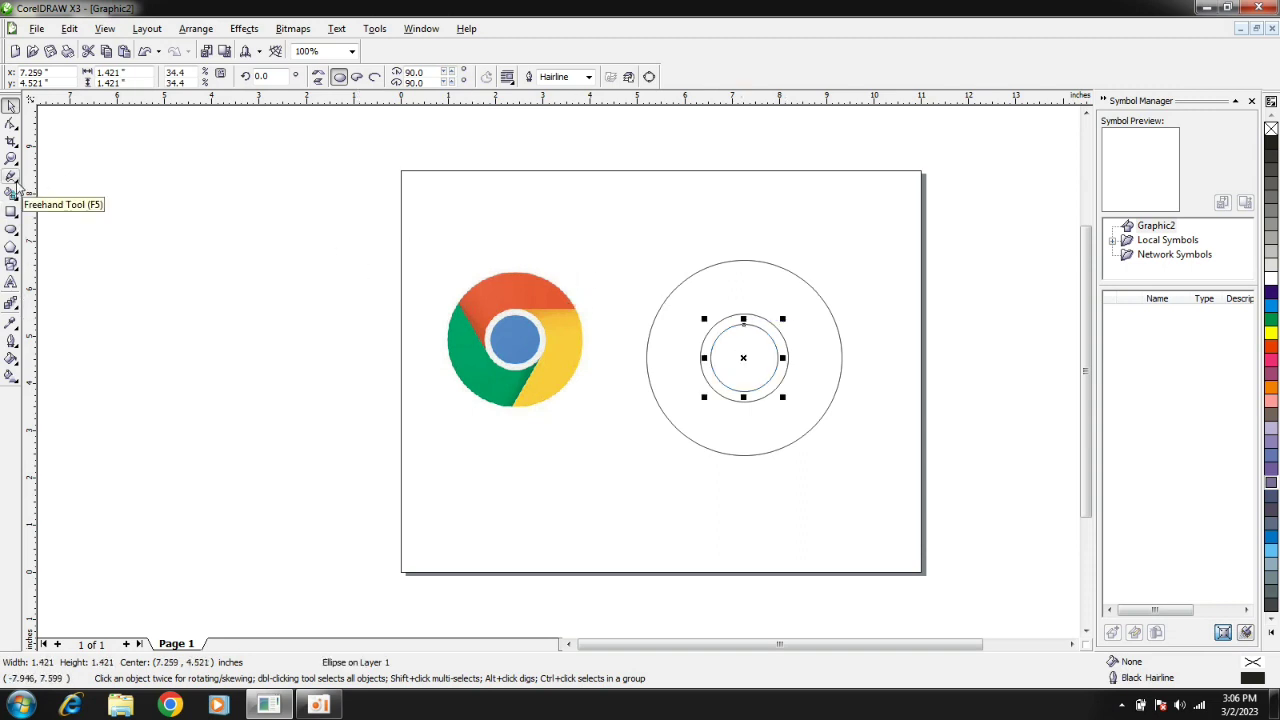
drag(637, 249, 896, 513)
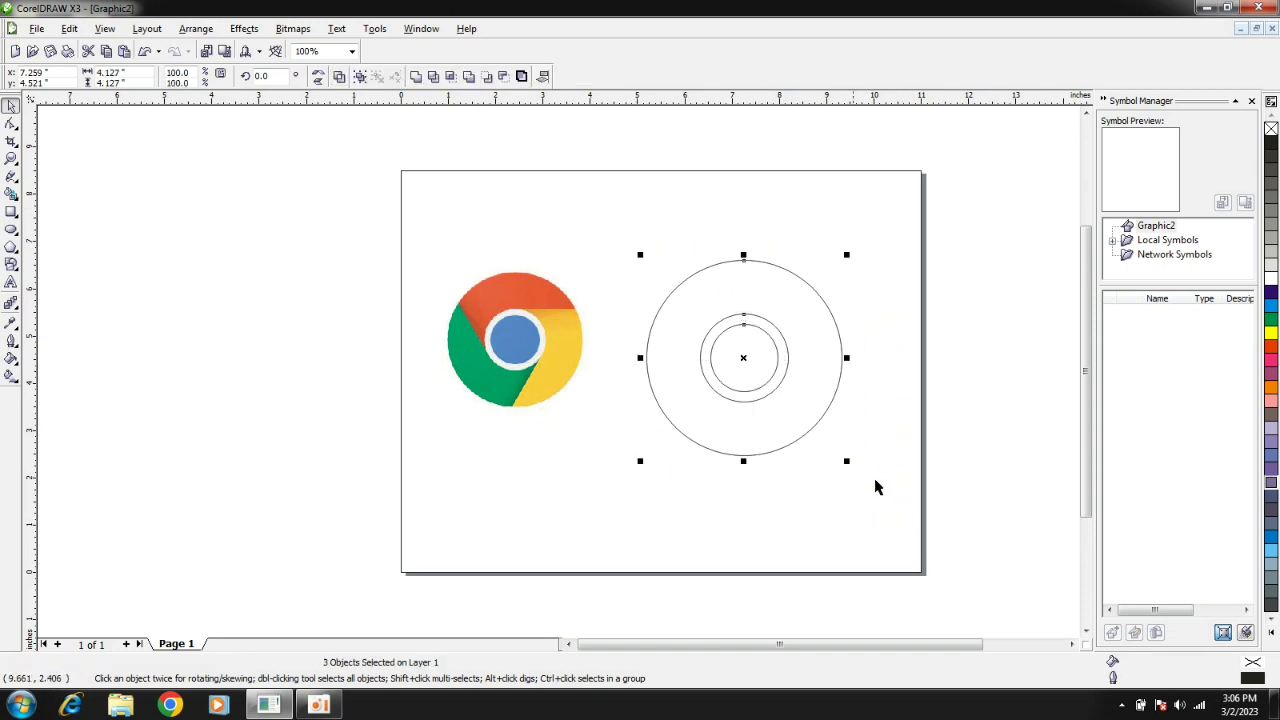
drag(609, 206, 905, 516)
click(624, 214)
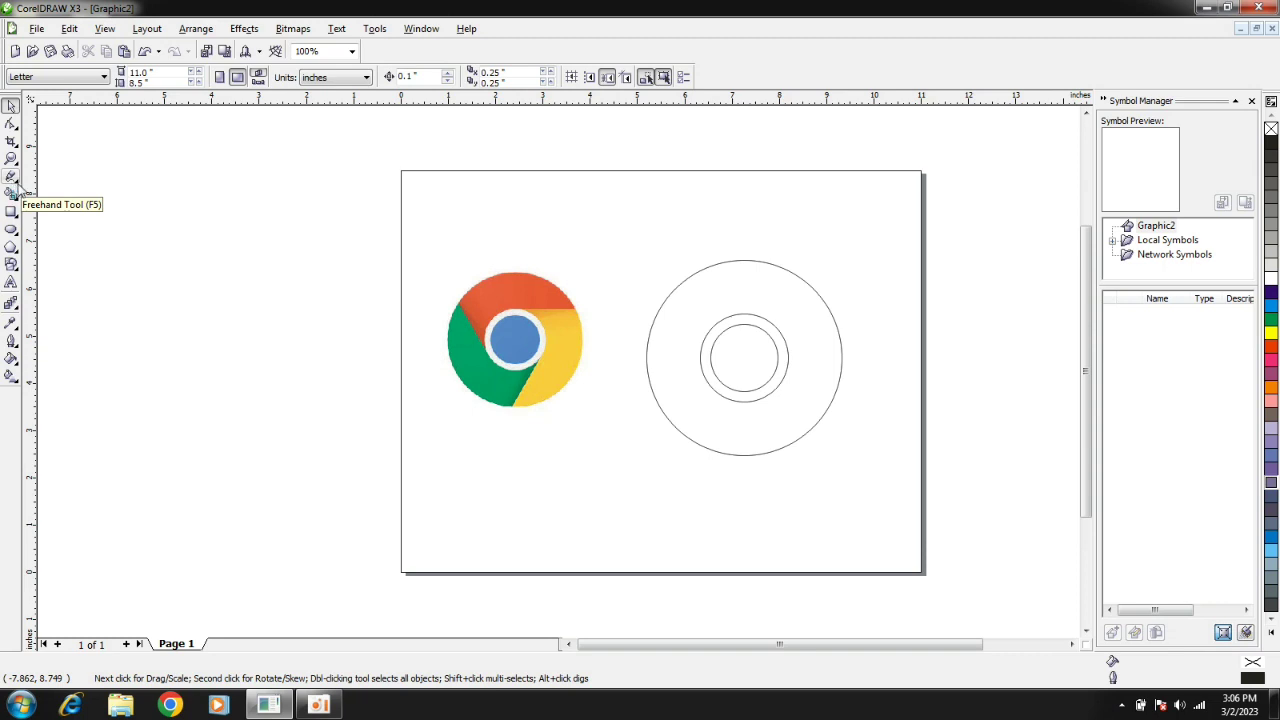
Step: Draw a horizontal straight line about 4.79 in long across the upper part of the large circle with the Bezier tool
click(15, 183)
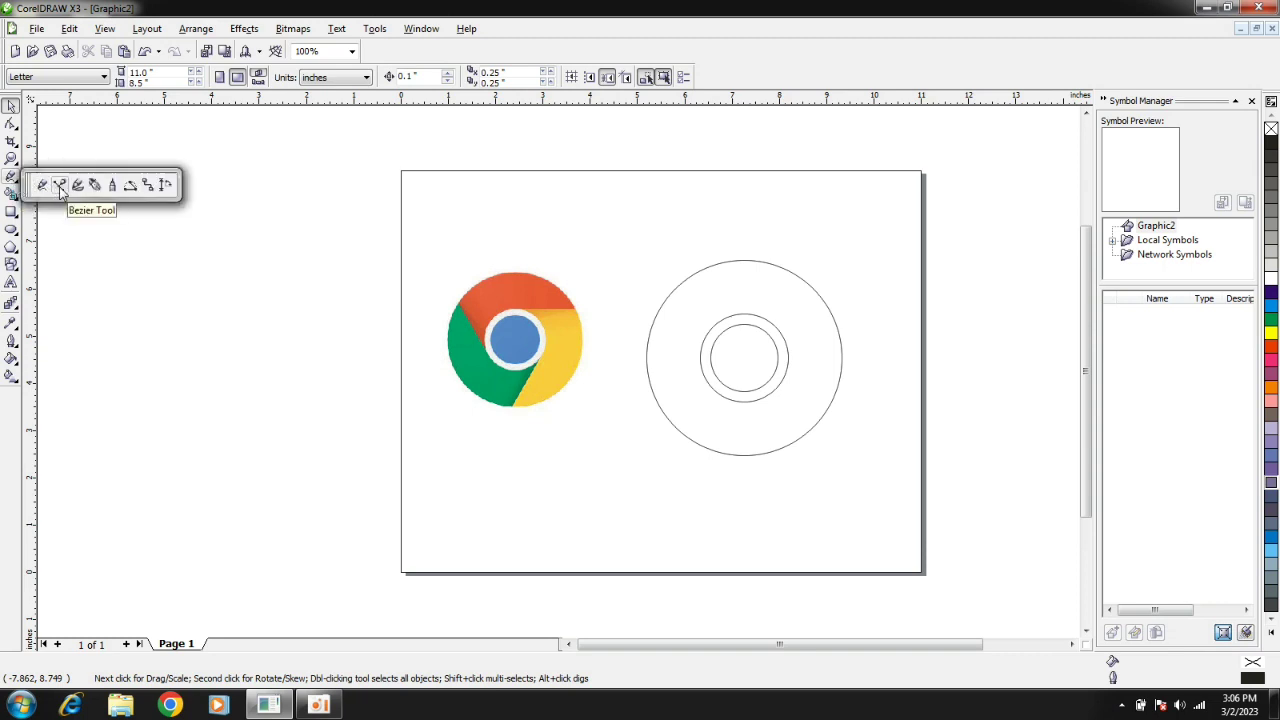
click(60, 187)
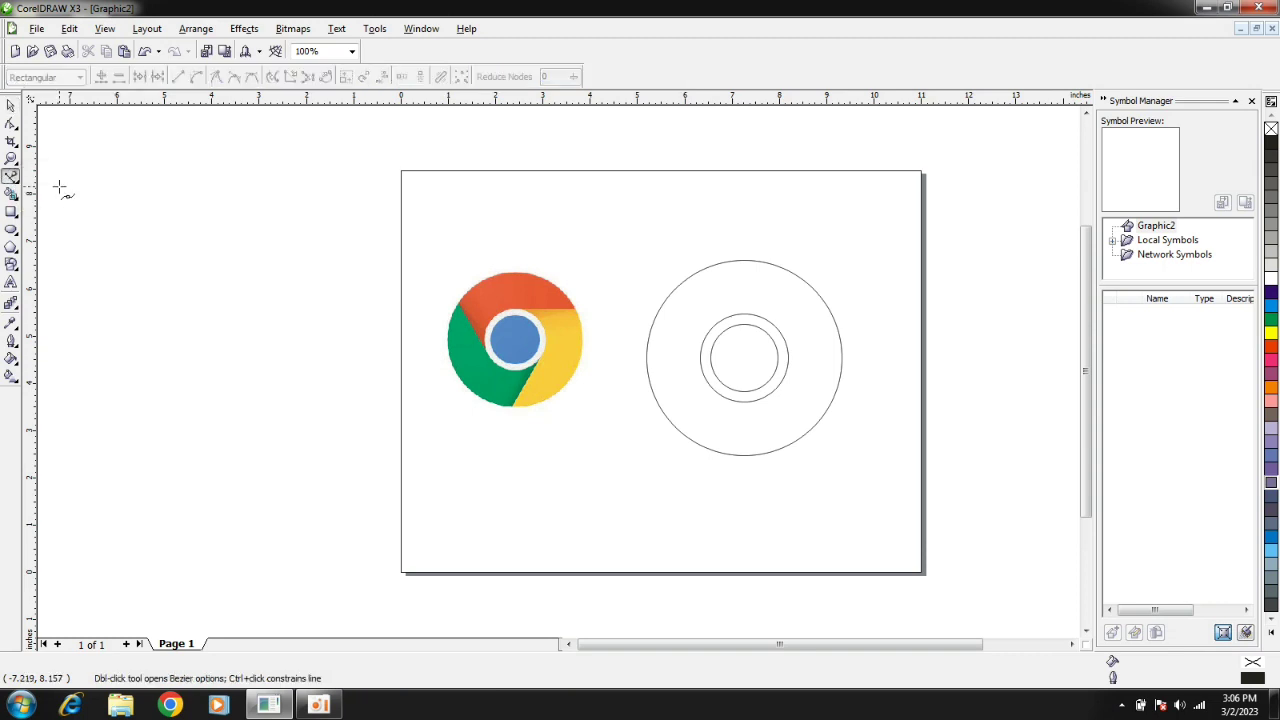
click(636, 302)
click(868, 302)
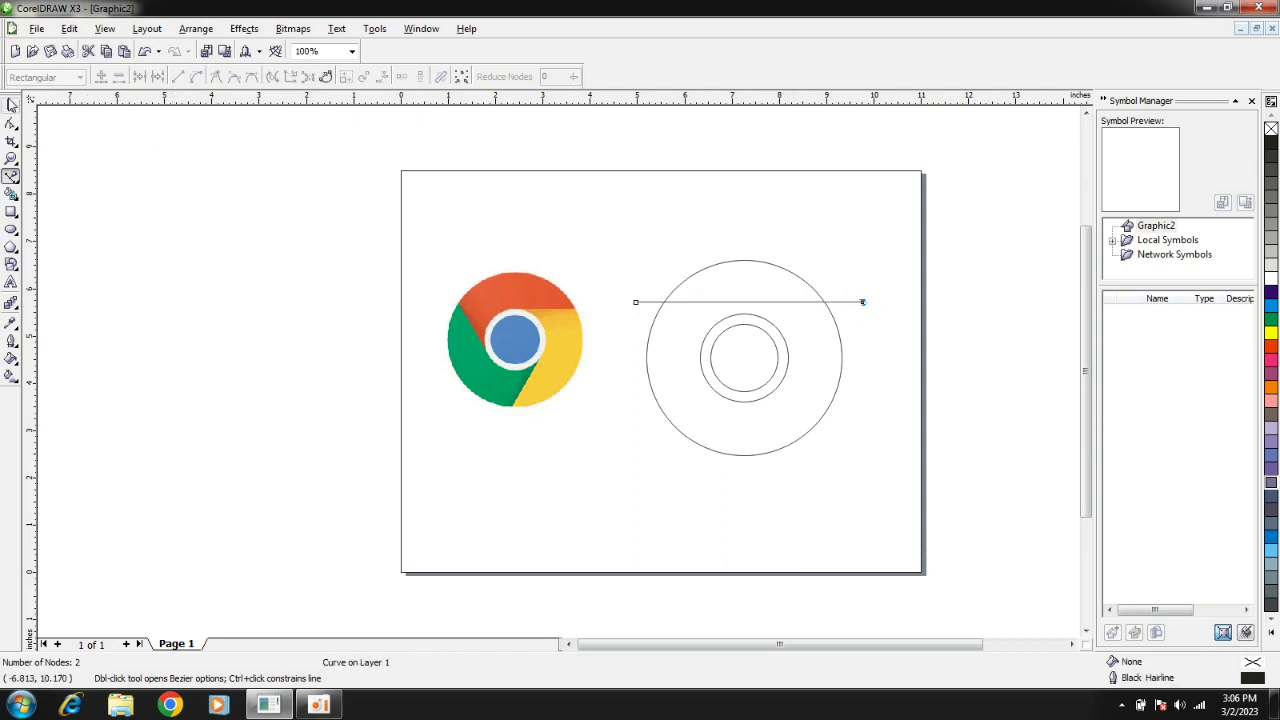
Step: Move the horizontal line so its midpoint sits on the topmost point of the middle circle
click(10, 105)
scroll(560, 377, up, 1)
scroll(560, 377, up, 1)
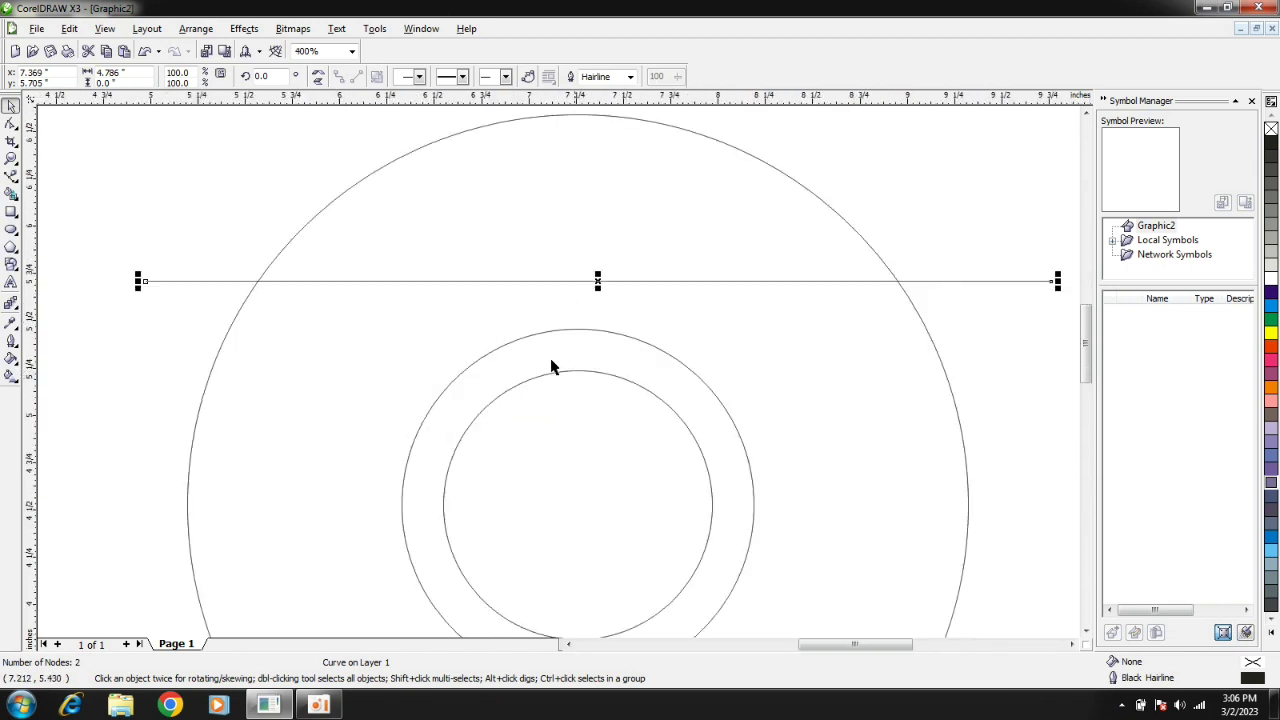
drag(597, 281, 578, 328)
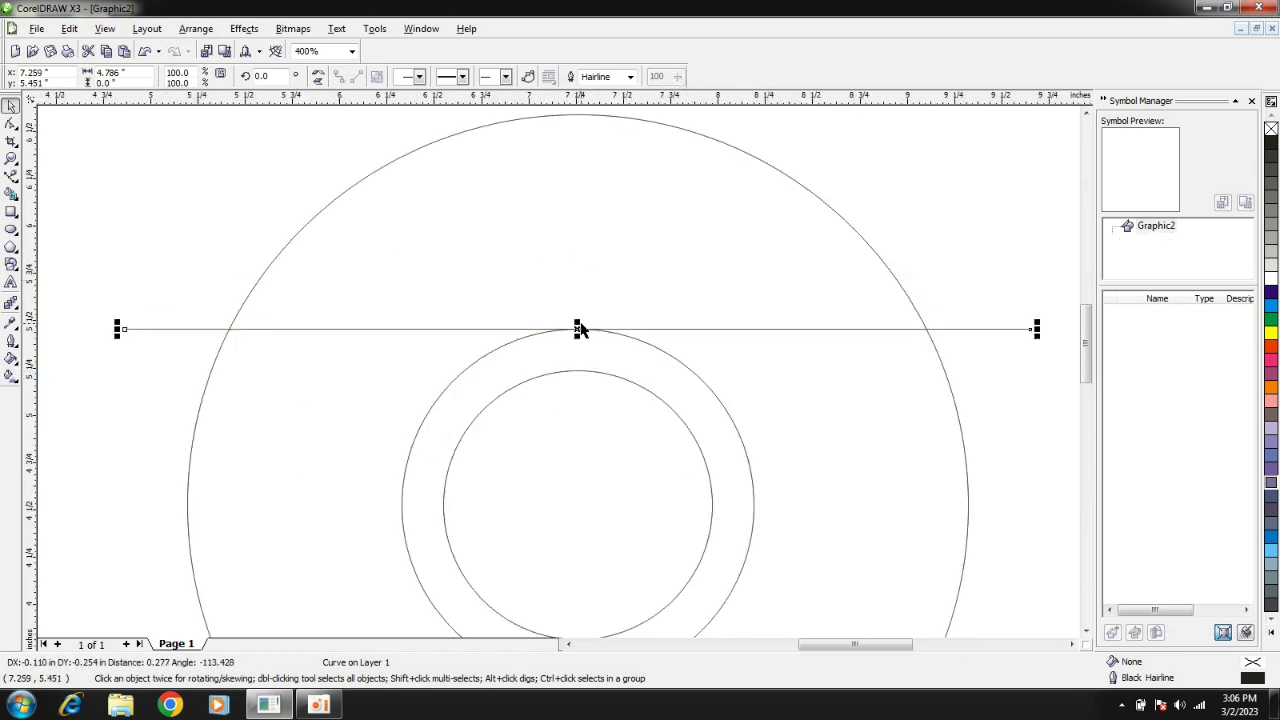
shift+click(640, 366)
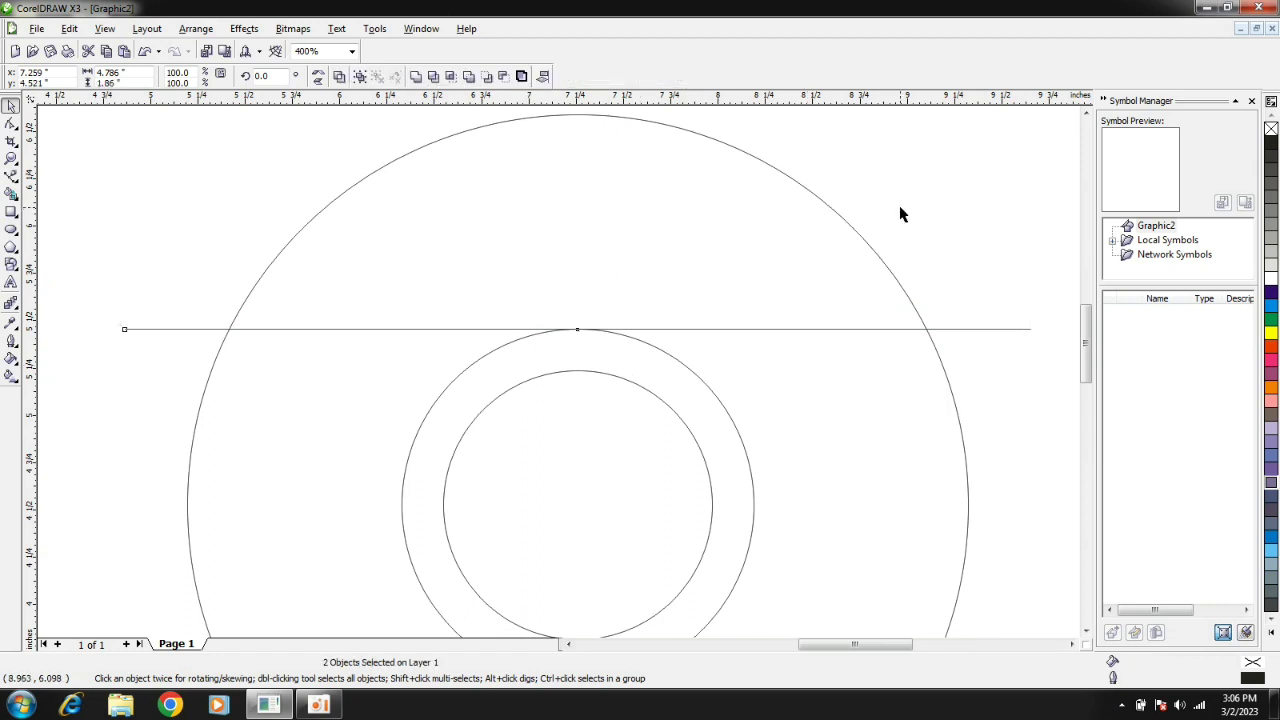
click(848, 216)
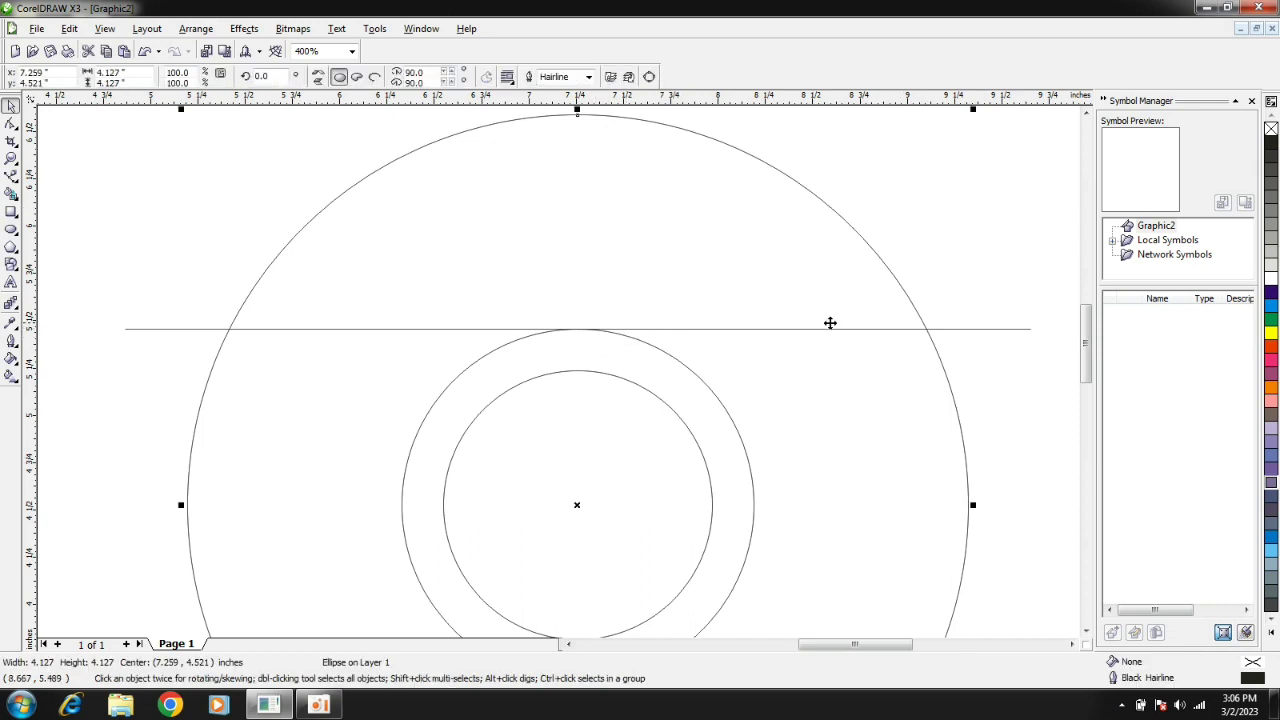
Step: Create a copy of the horizontal line rotated by 90 degrees about its midpoint
click(967, 330)
click(968, 331)
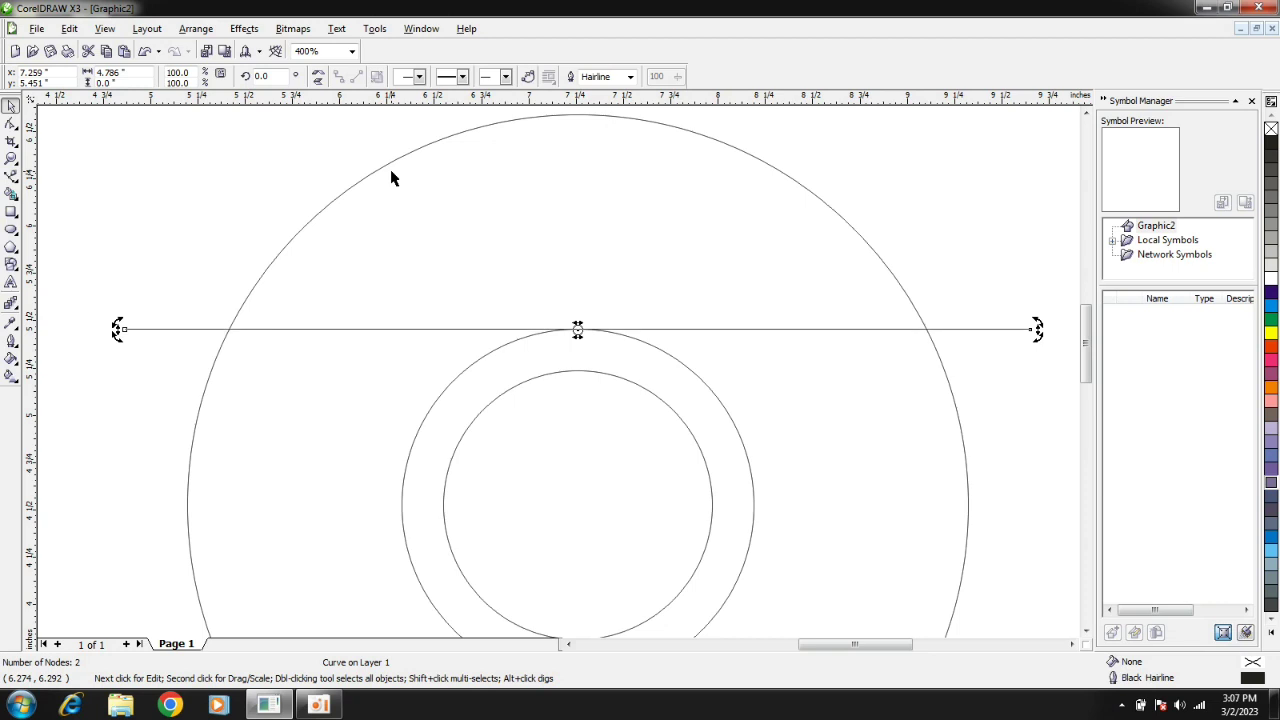
click(283, 76)
text(90)
key(Return)
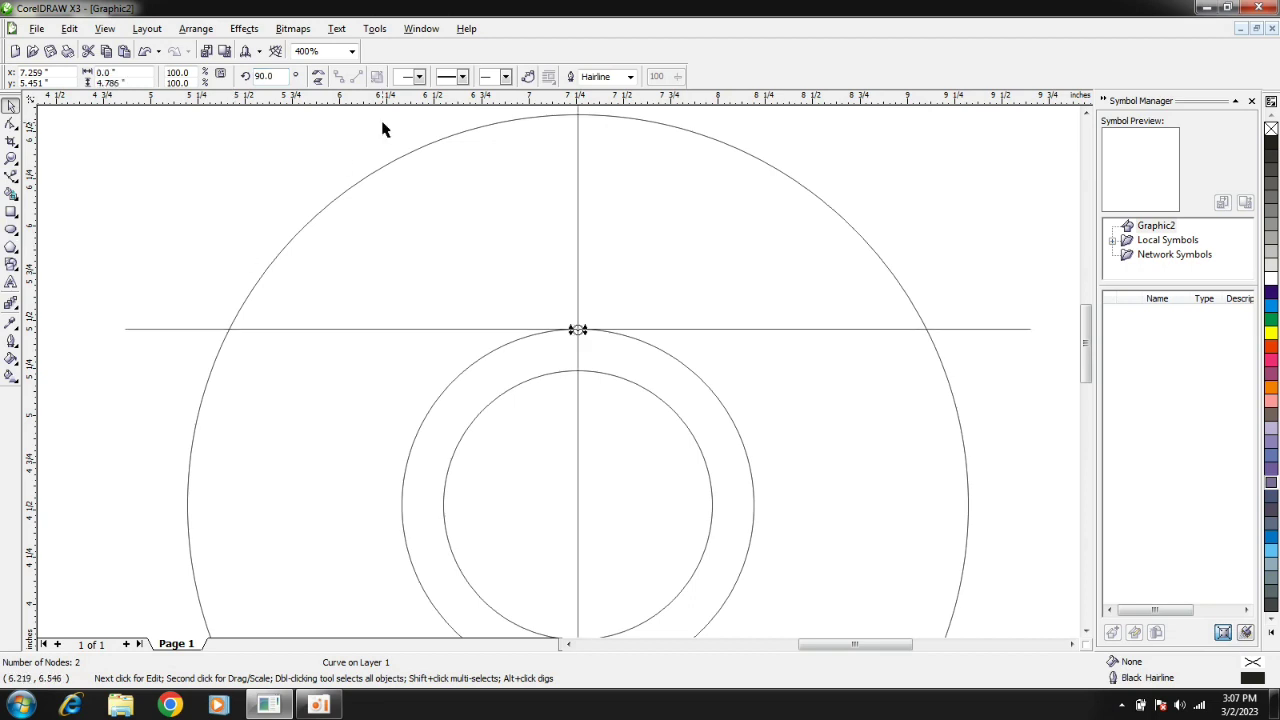
Step: Move the vertical line to the left of the middle circle and rotate it to about 110 degrees
scroll(560, 378, down, 1)
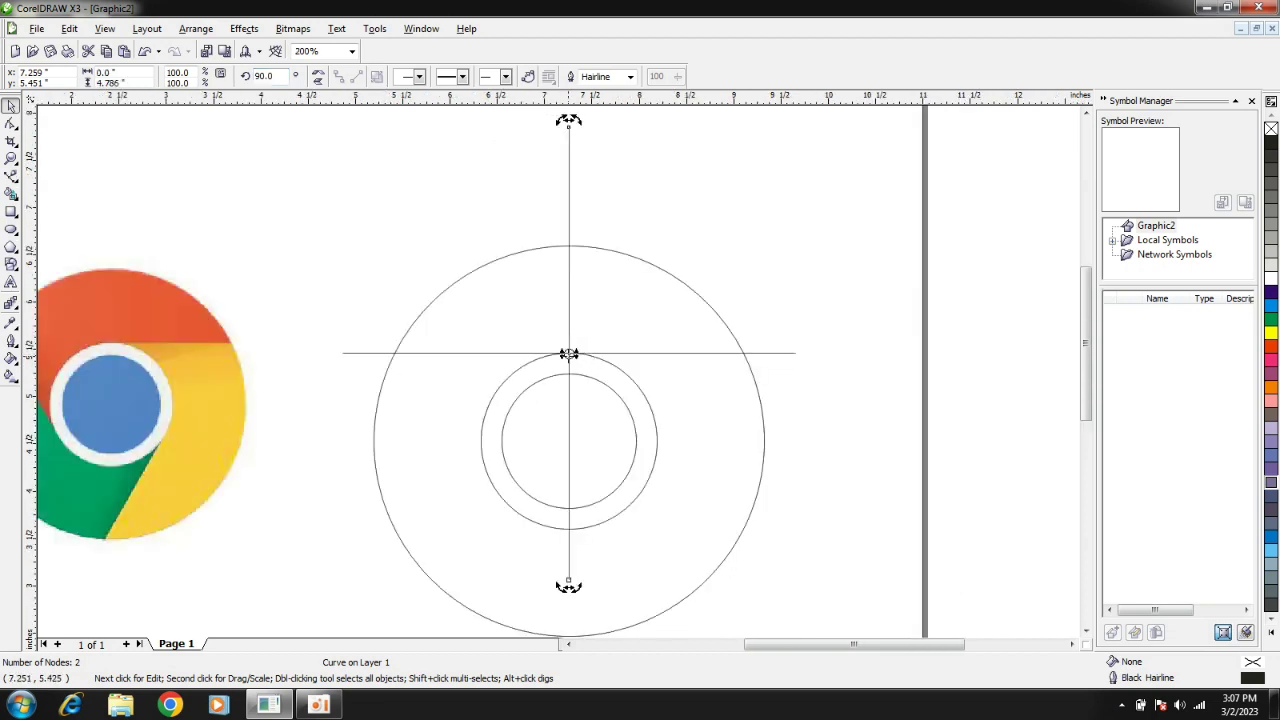
click(564, 353)
drag(568, 353, 480, 404)
click(480, 404)
drag(484, 172, 313, 178)
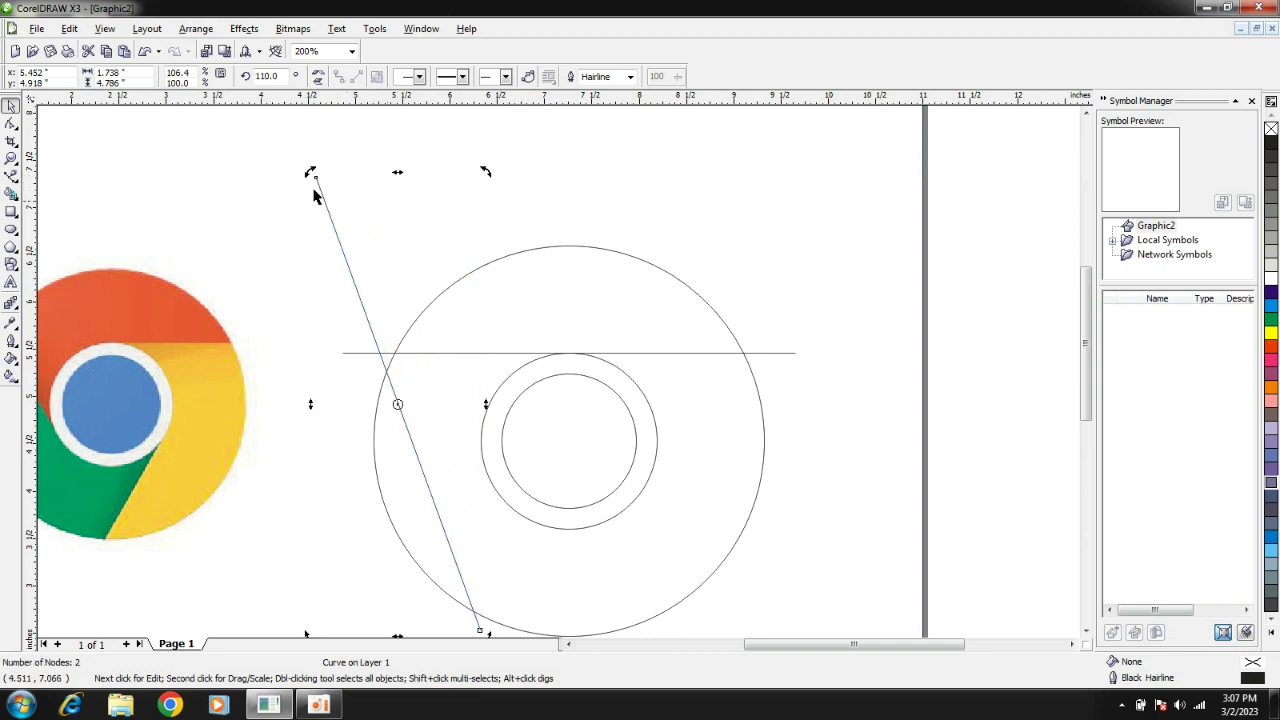
Step: Bring the slanted line closer to the middle circle and rotate it to about 129.8 degrees
click(398, 390)
drag(396, 398, 461, 409)
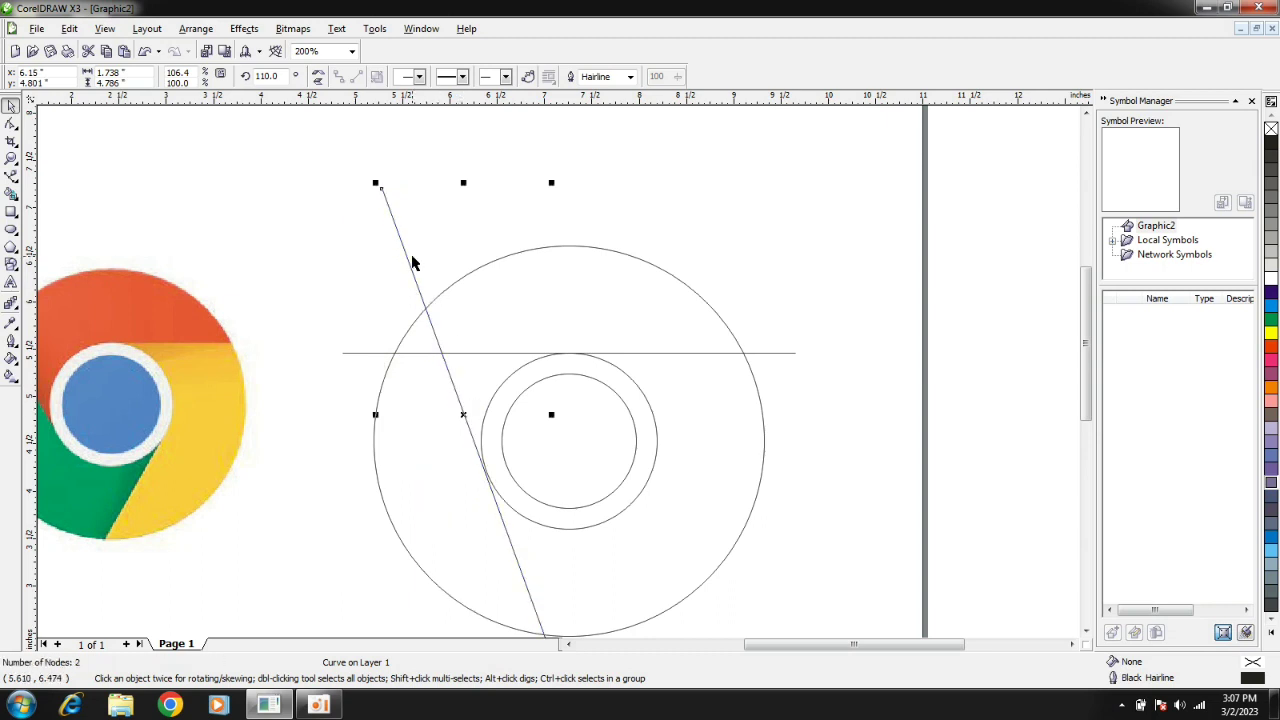
click(411, 261)
drag(552, 183, 463, 184)
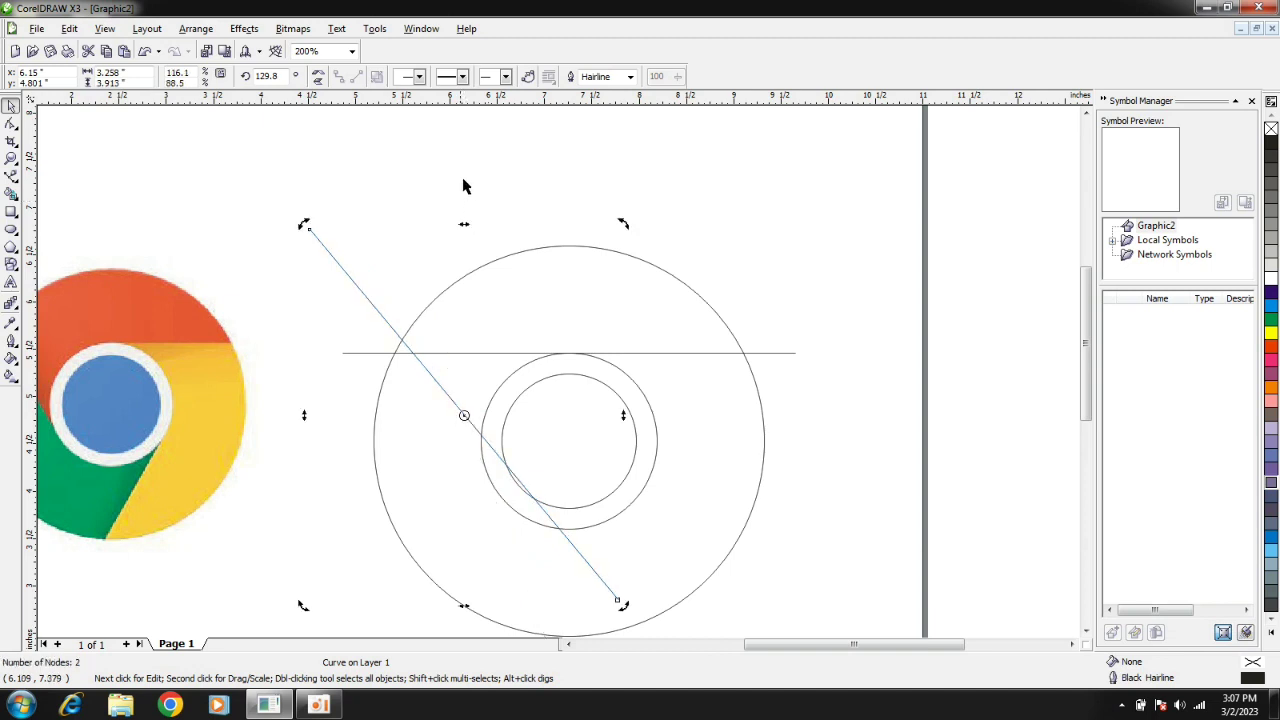
Step: Shift the slanted line to the middle circle's lower-left edge and rotate it to about 125.2 degrees
click(451, 374)
drag(457, 408, 449, 434)
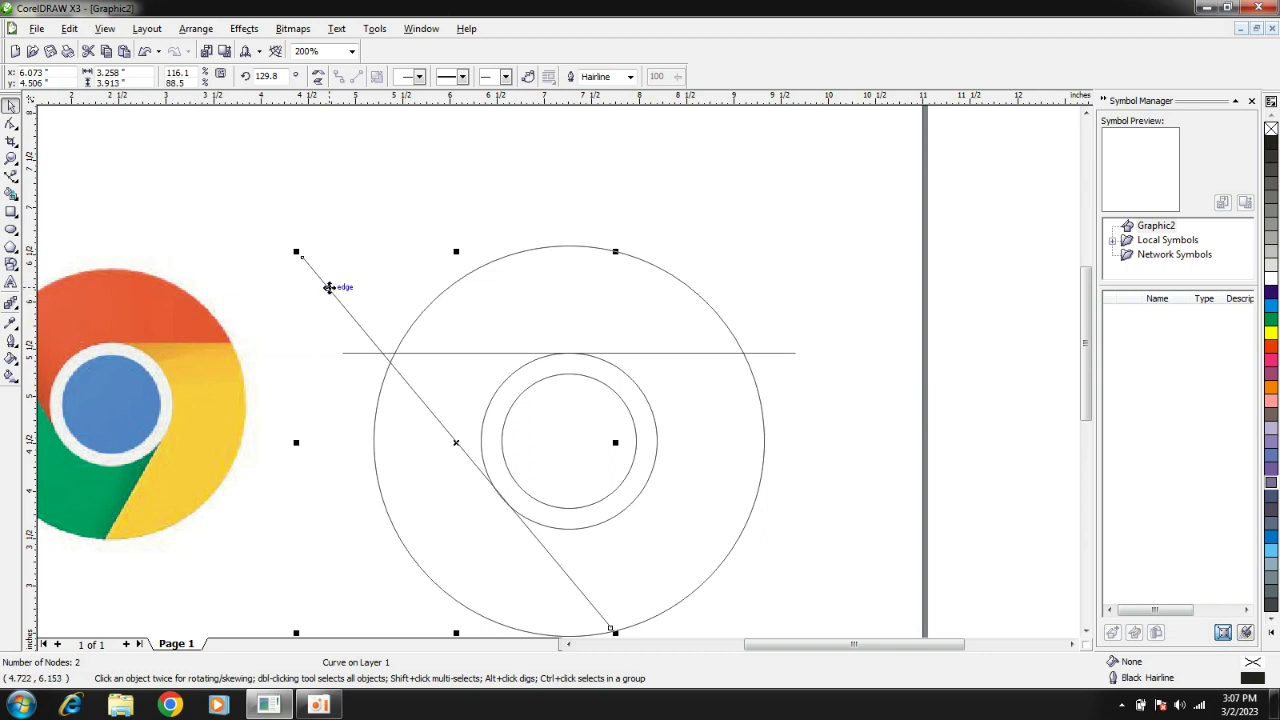
click(329, 287)
drag(290, 250, 314, 246)
click(366, 240)
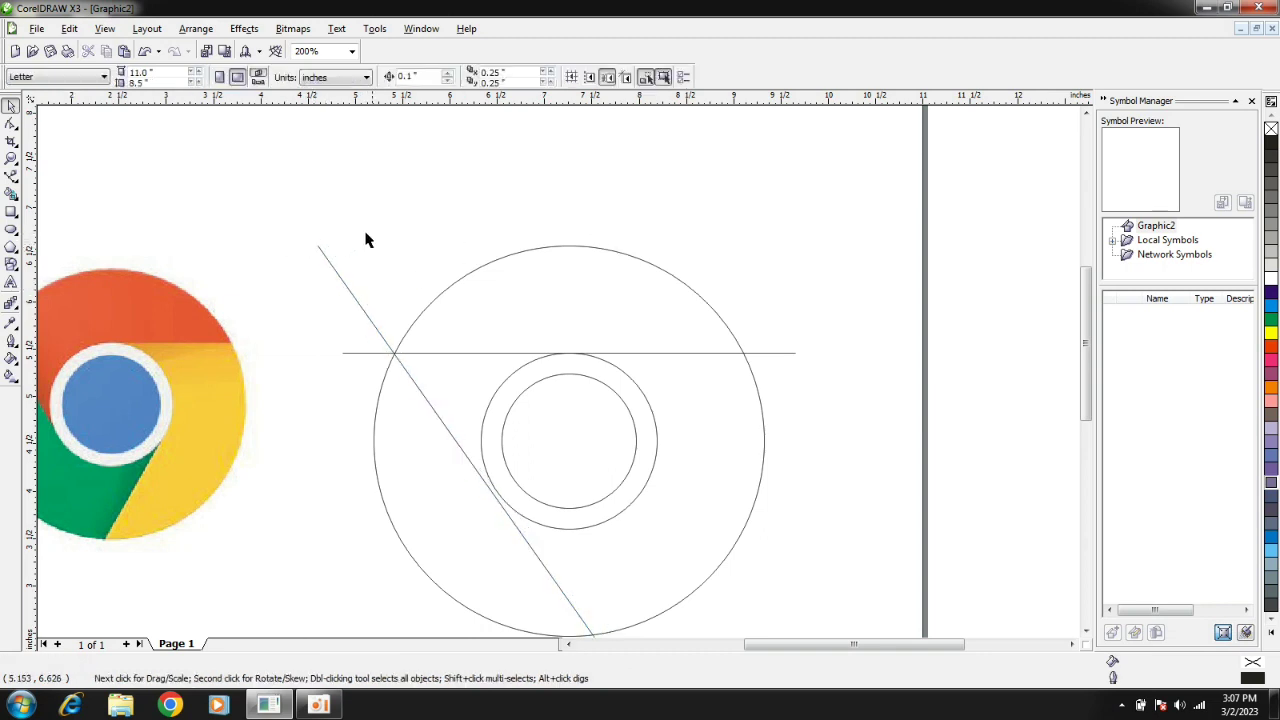
Step: Nudge the slanted line until it is tangent to the middle circle's lower-left edge
click(453, 449)
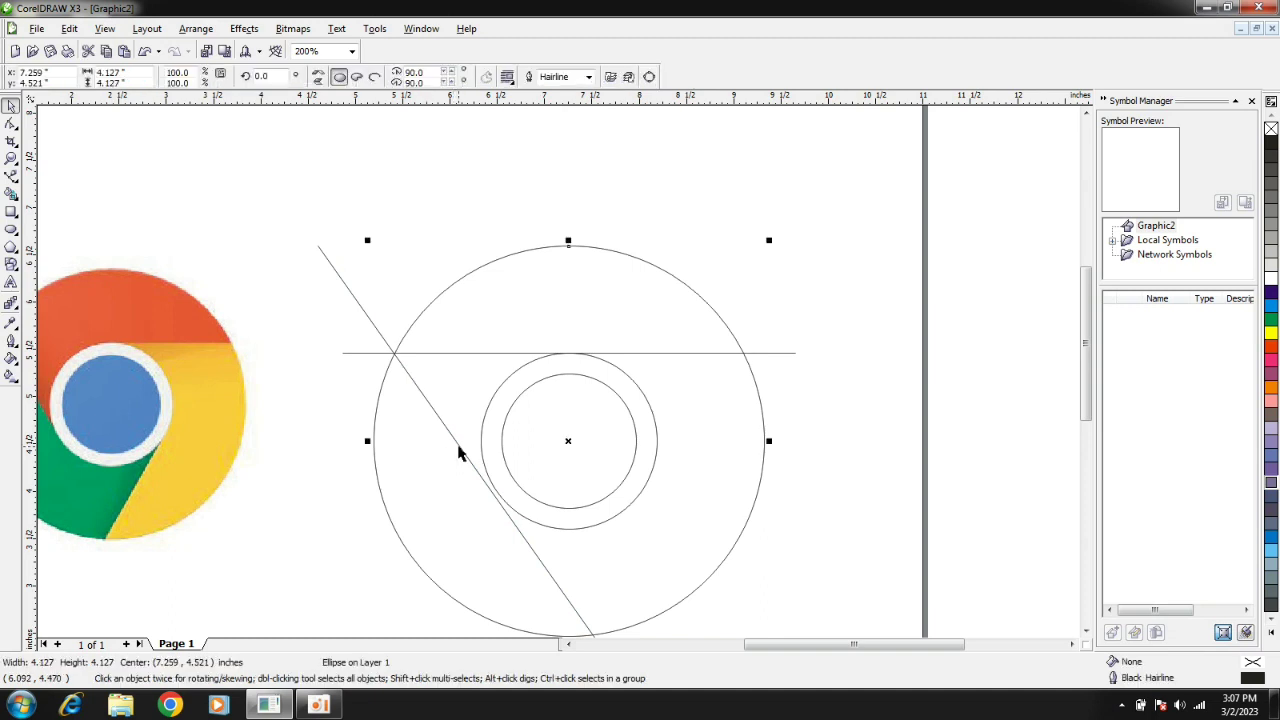
click(458, 450)
drag(457, 446, 446, 416)
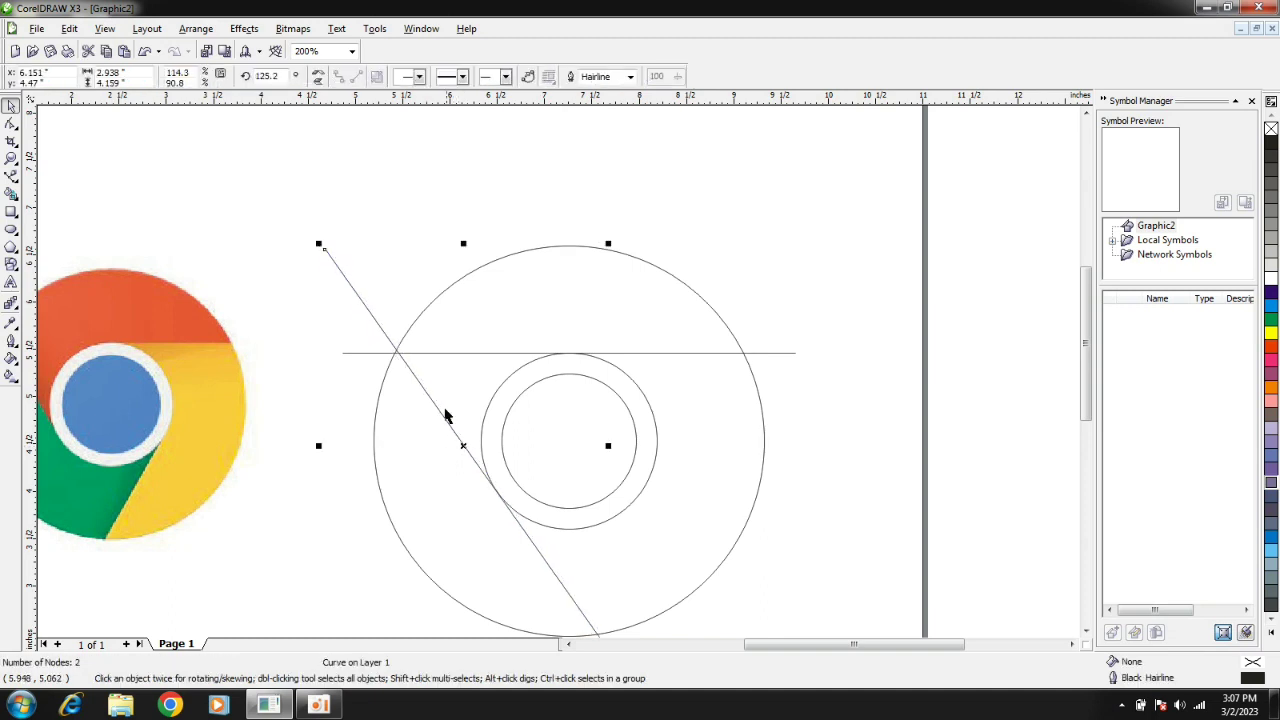
click(458, 246)
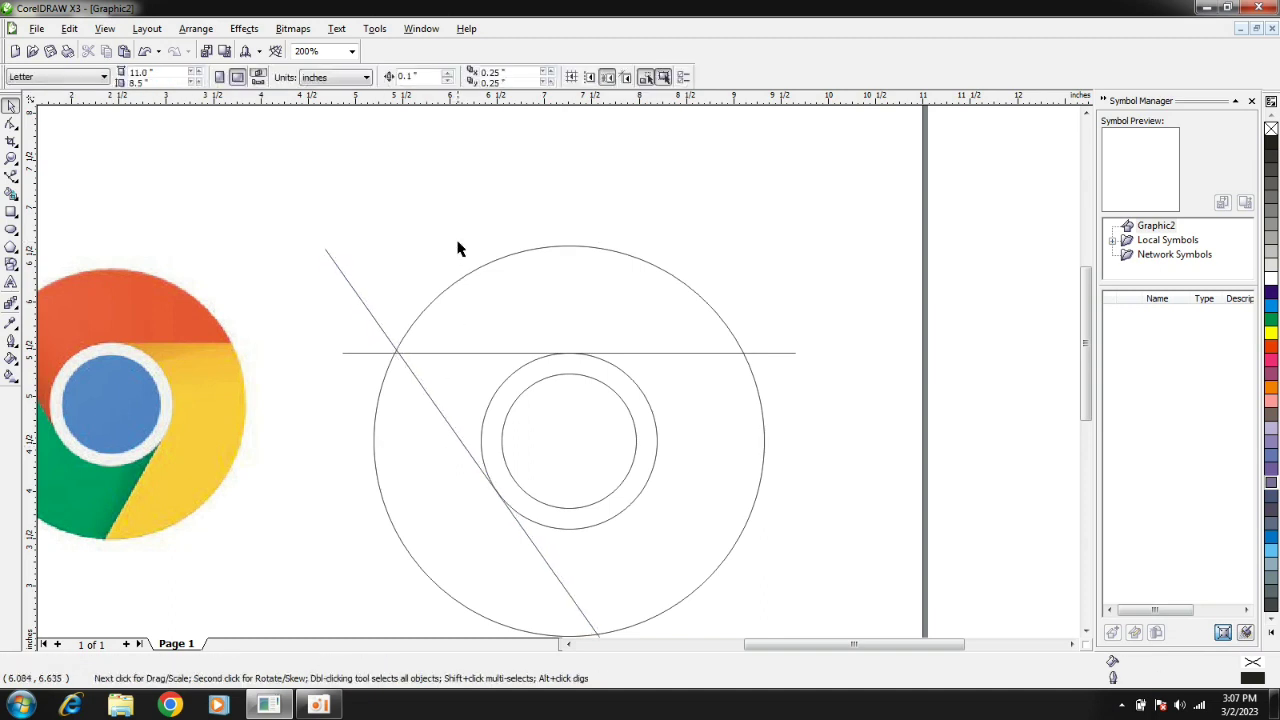
Step: Make a horizontally mirrored copy of the slanted line and place a duplicate of it at the middle circle's lower-right edge
click(467, 449)
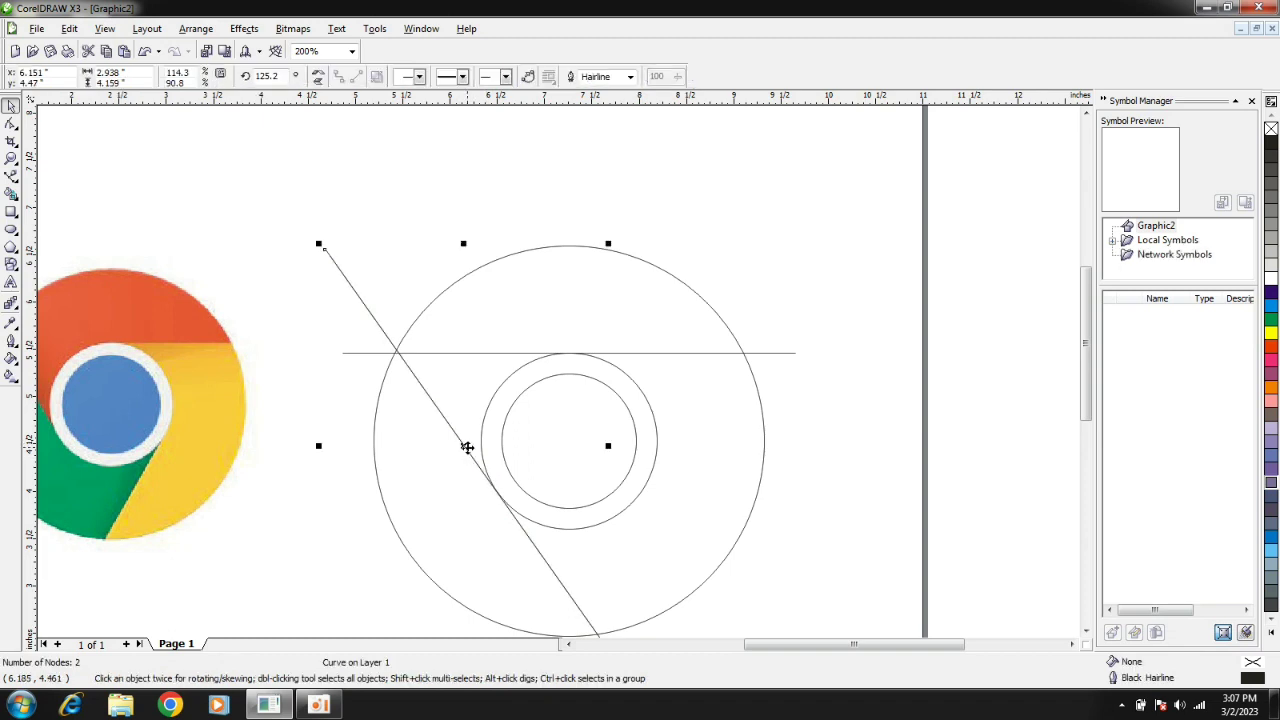
click(320, 78)
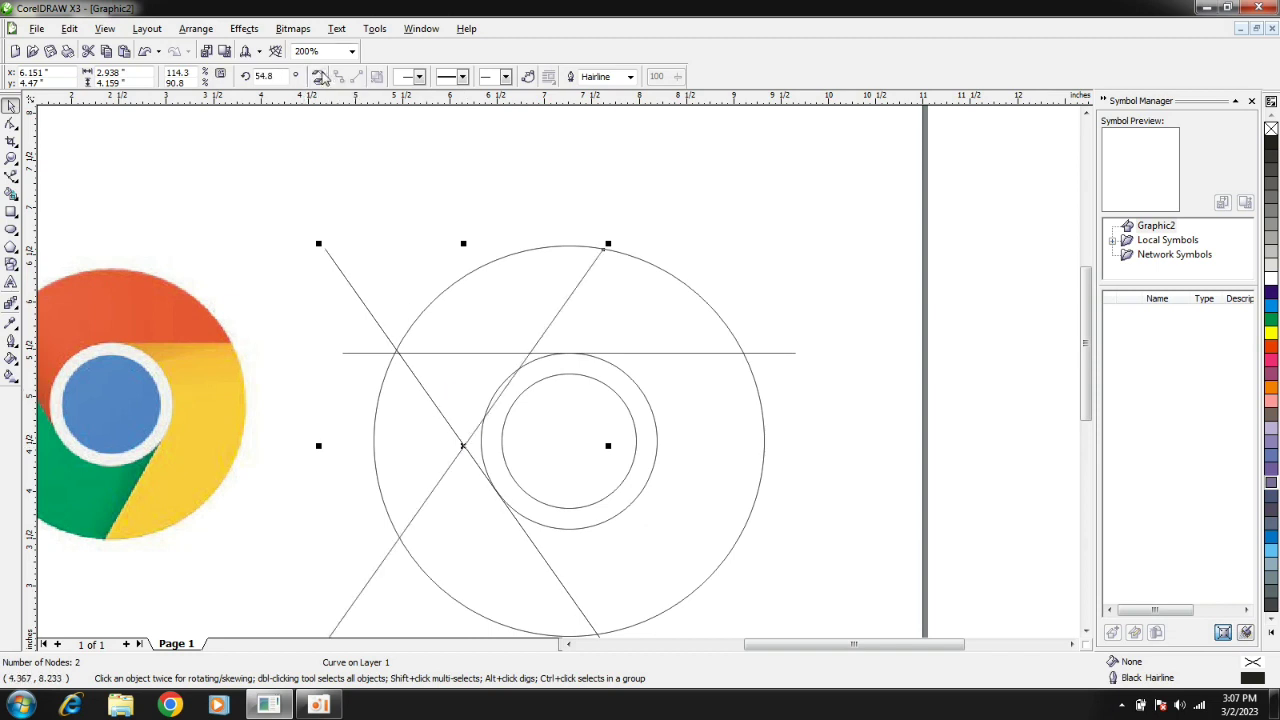
drag(462, 445, 655, 474)
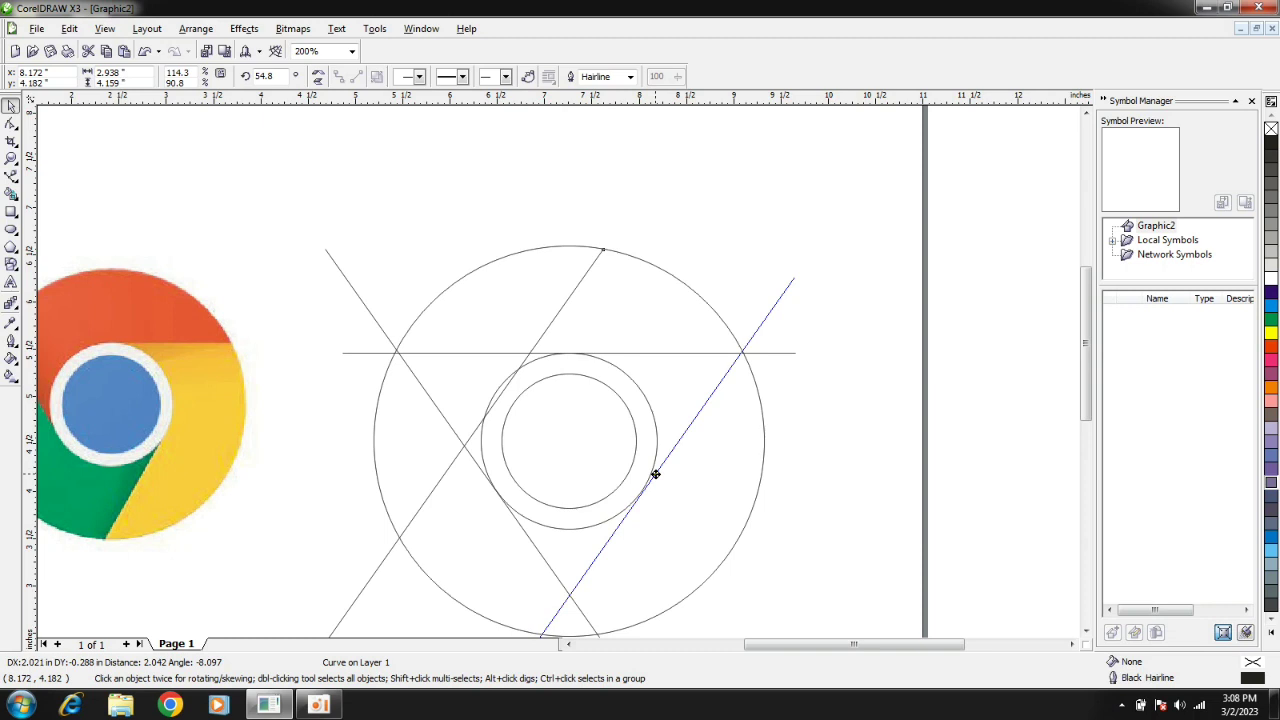
drag(655, 474, 657, 480)
Step: Fine-tune the right slanted line's position so it is tangent to the middle circle's lower-right edge
scroll(557, 366, up, 1)
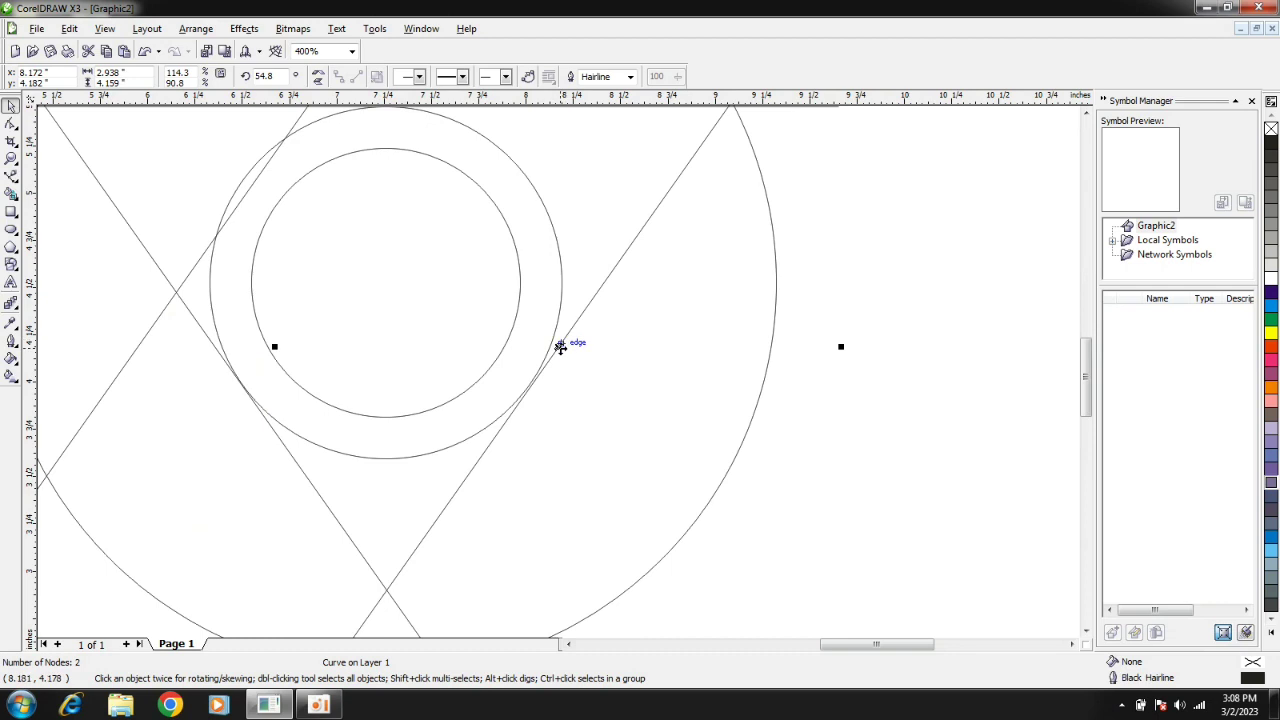
drag(560, 347, 560, 347)
click(560, 347)
scroll(555, 378, up, 1)
scroll(580, 360, up, 1)
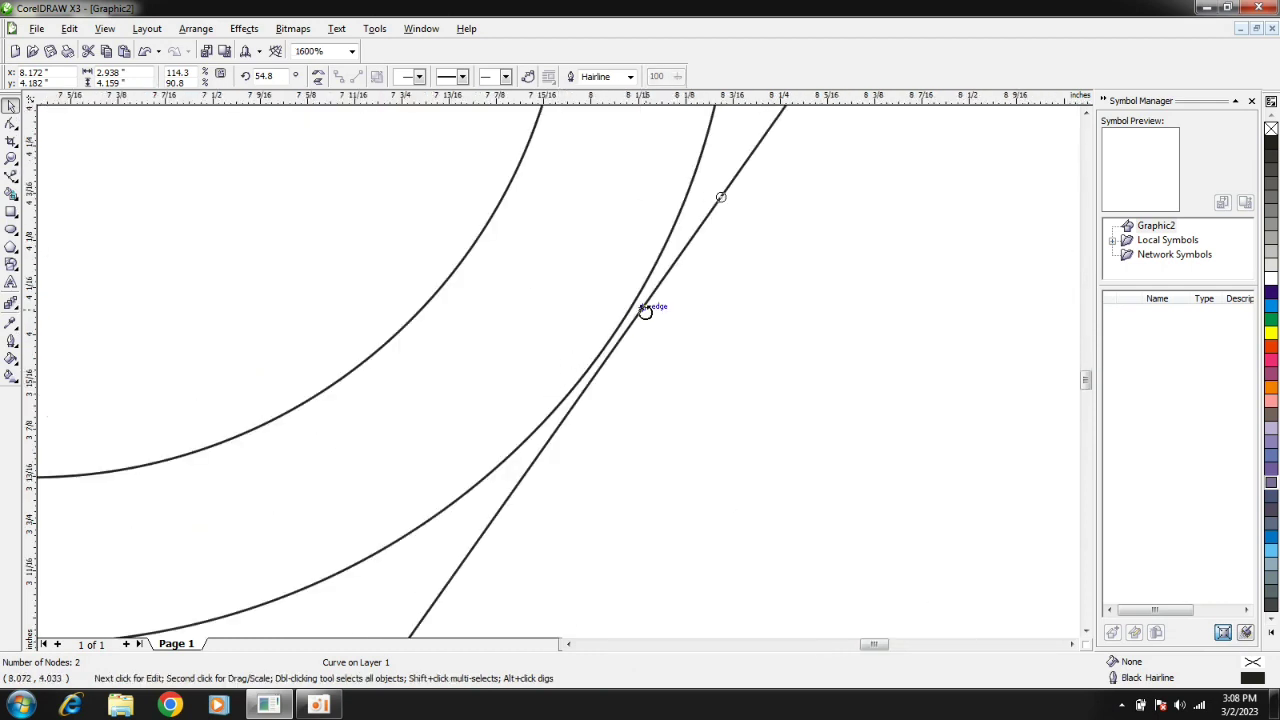
click(645, 311)
drag(647, 305, 642, 303)
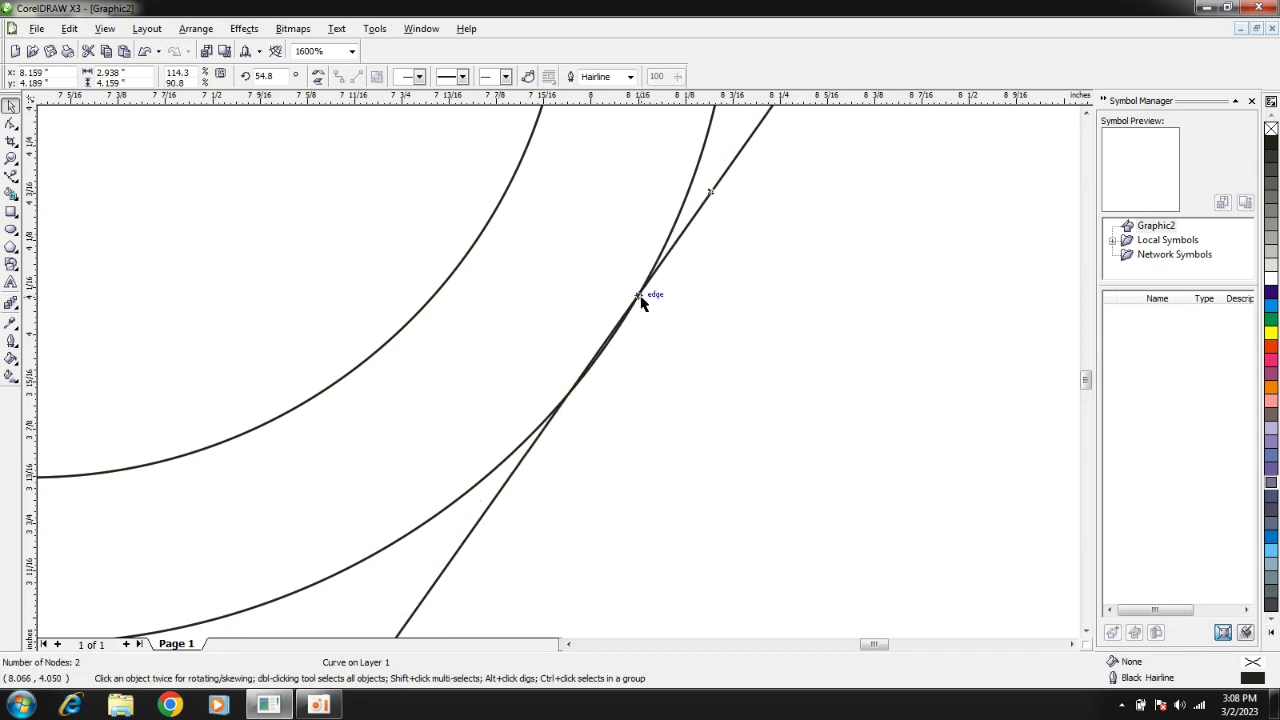
scroll(660, 260, up, 1)
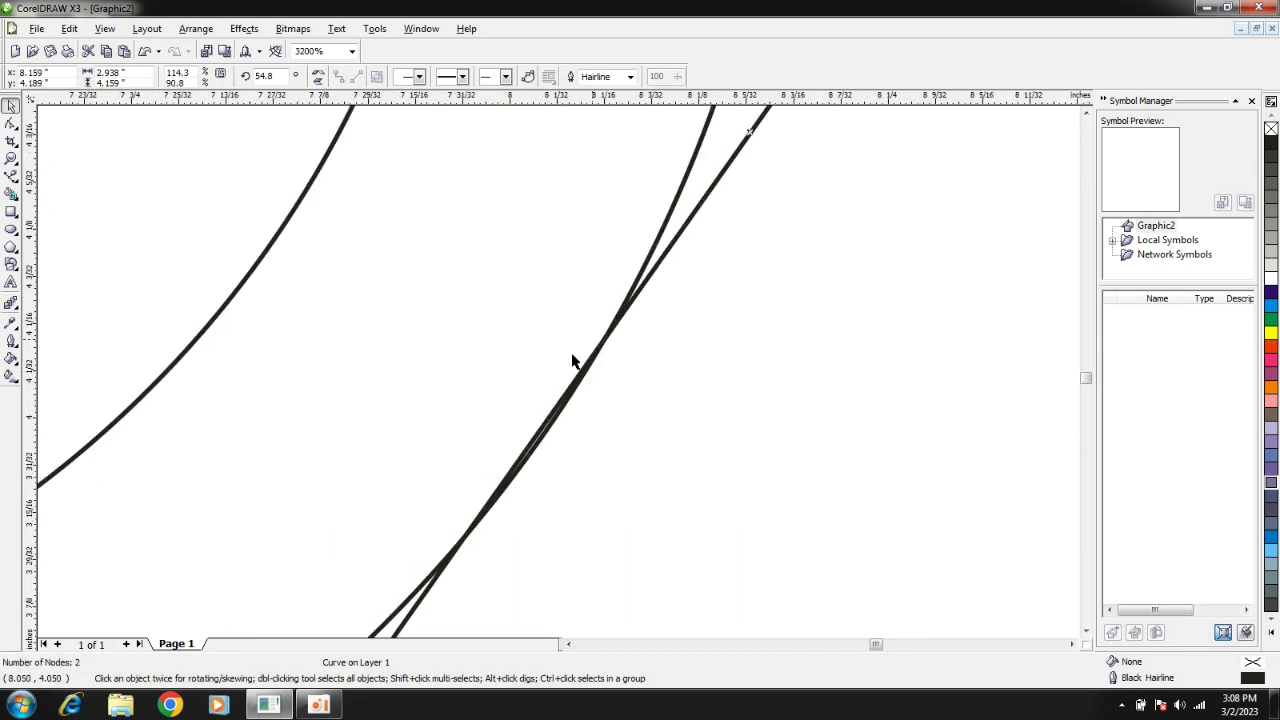
click(645, 282)
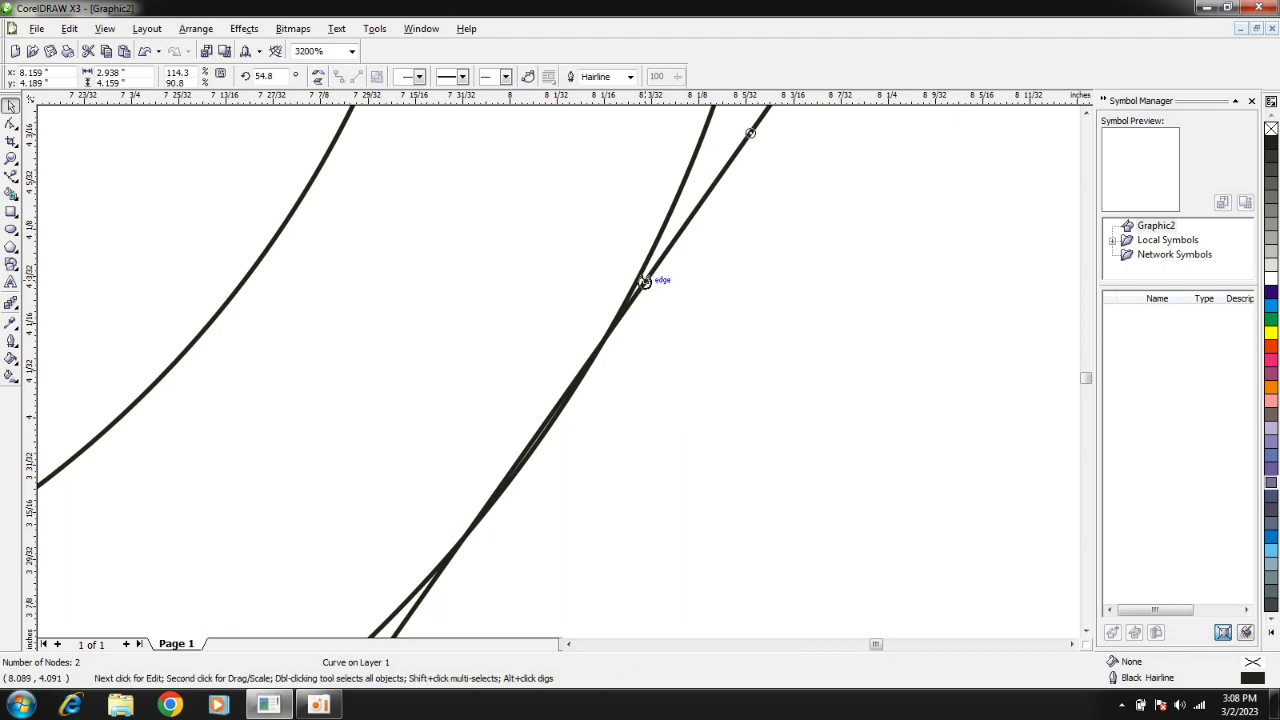
drag(645, 282, 655, 289)
scroll(559, 370, down, 2)
scroll(559, 370, down, 4)
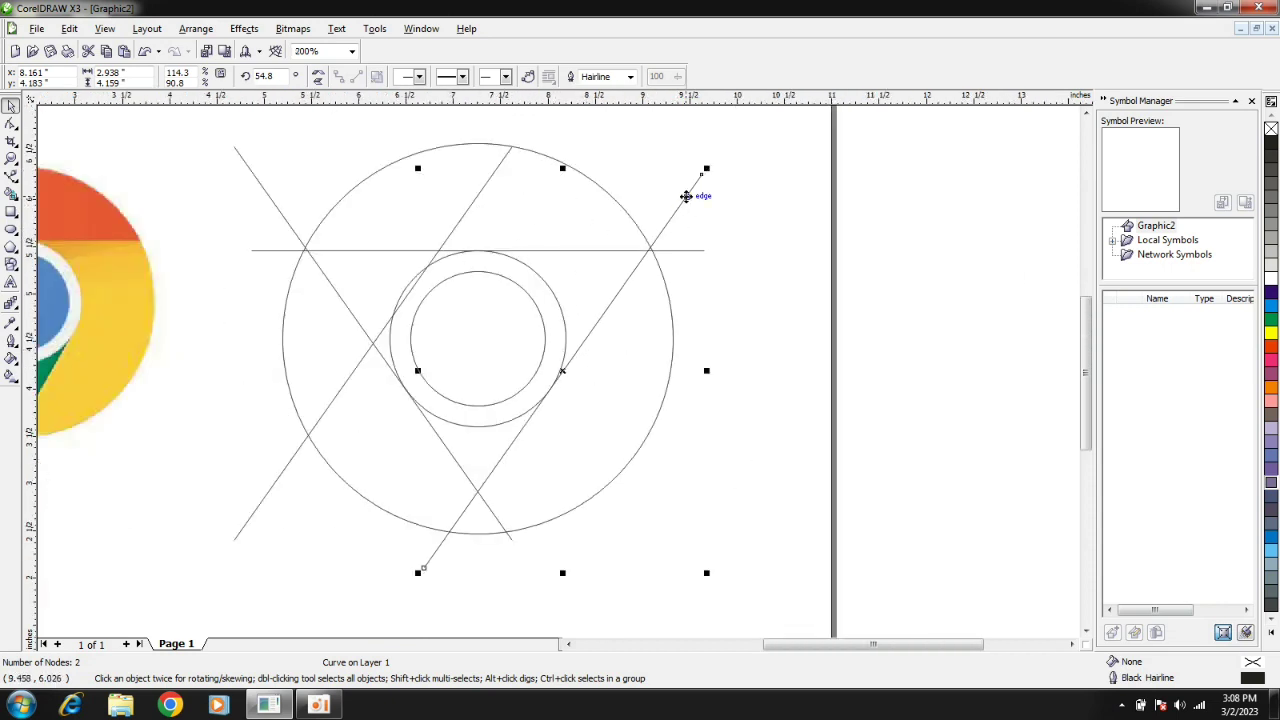
Step: Shorten the right slanted line from its upper end down to where it touches the middle circle
click(702, 177)
click(701, 176)
drag(706, 168, 566, 373)
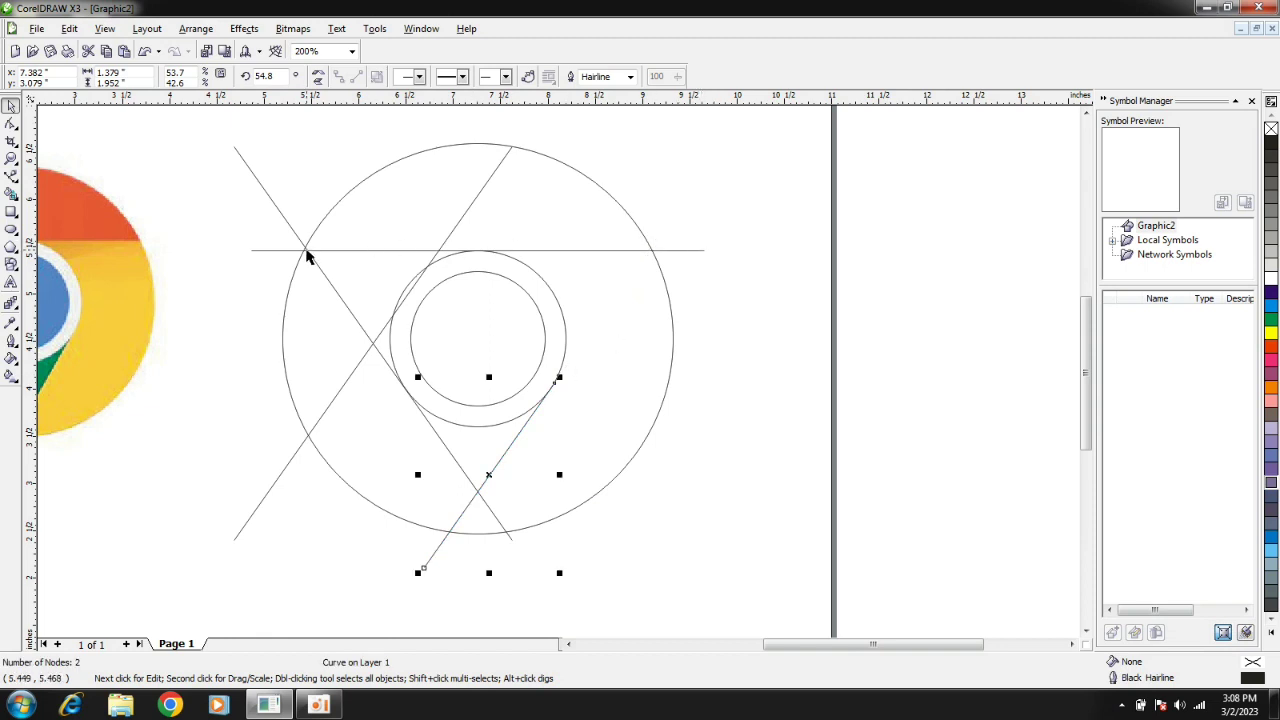
key(Escape)
Step: Shorten the horizontal line from its left end to the top of the middle circle, making it about 2.47 in long
click(306, 257)
click(257, 251)
drag(248, 251, 466, 300)
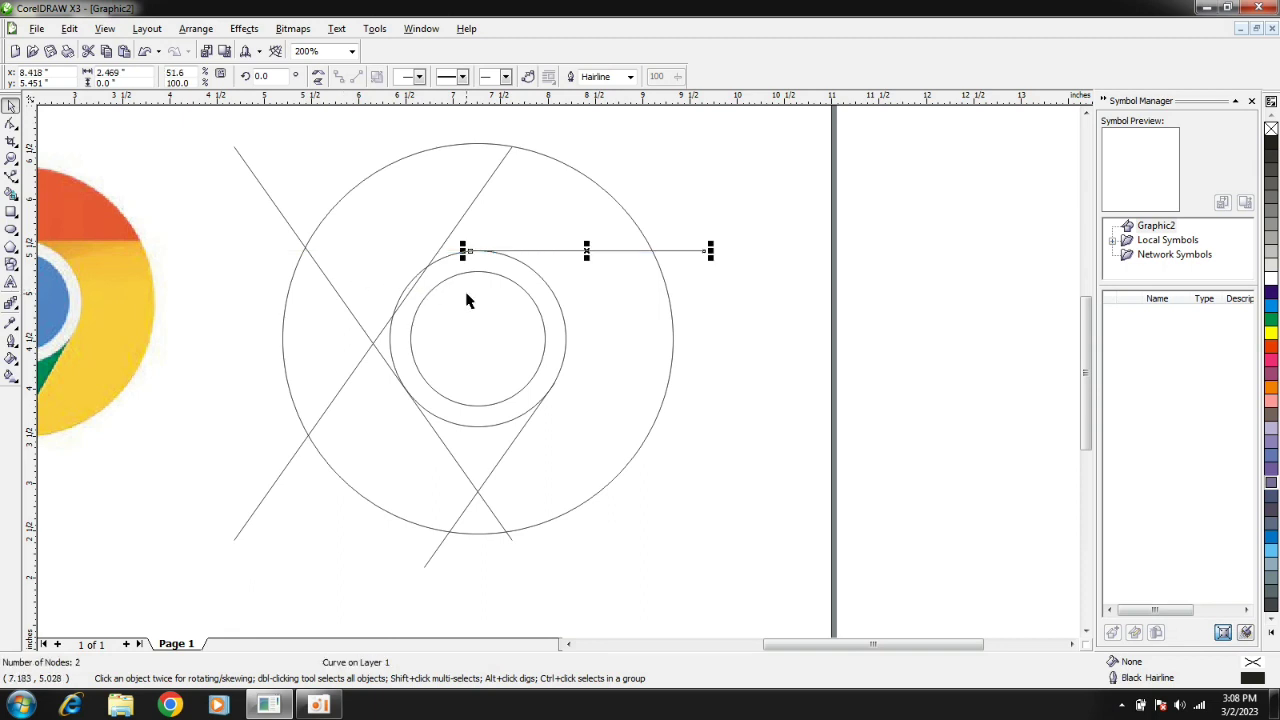
Step: Delete the slanted line that rises to the right across the circles' left side
click(498, 163)
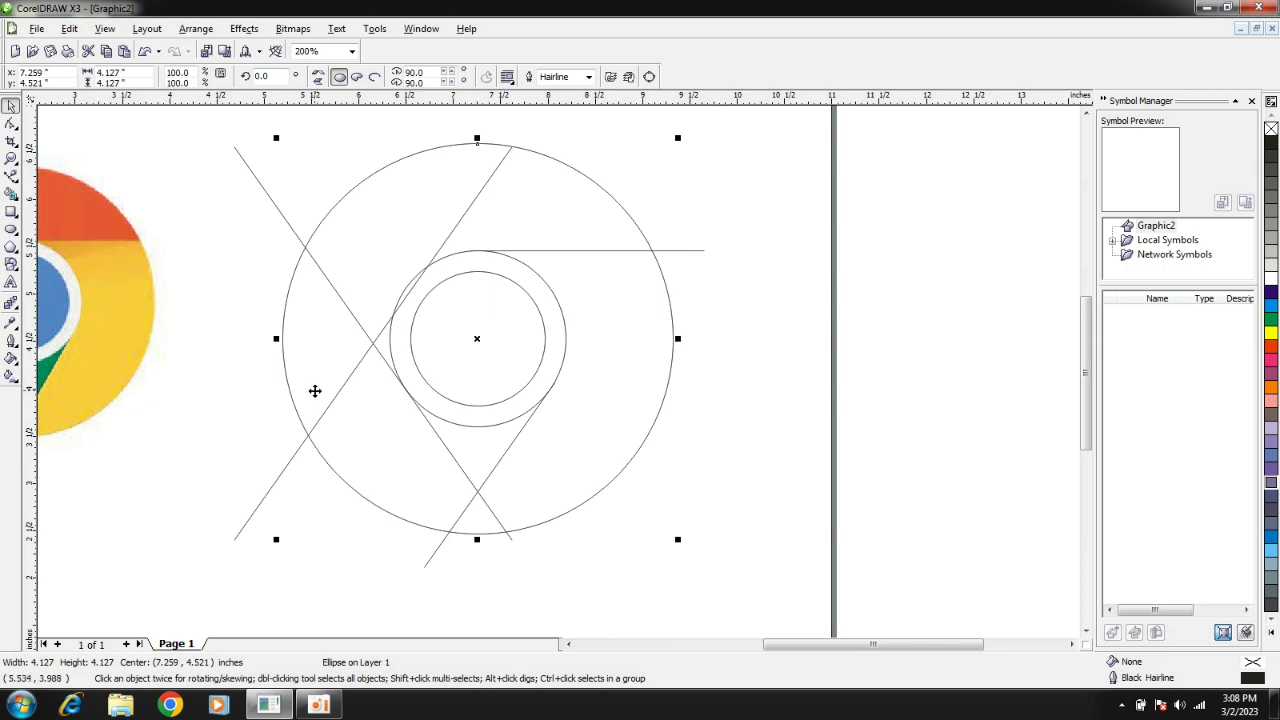
click(279, 480)
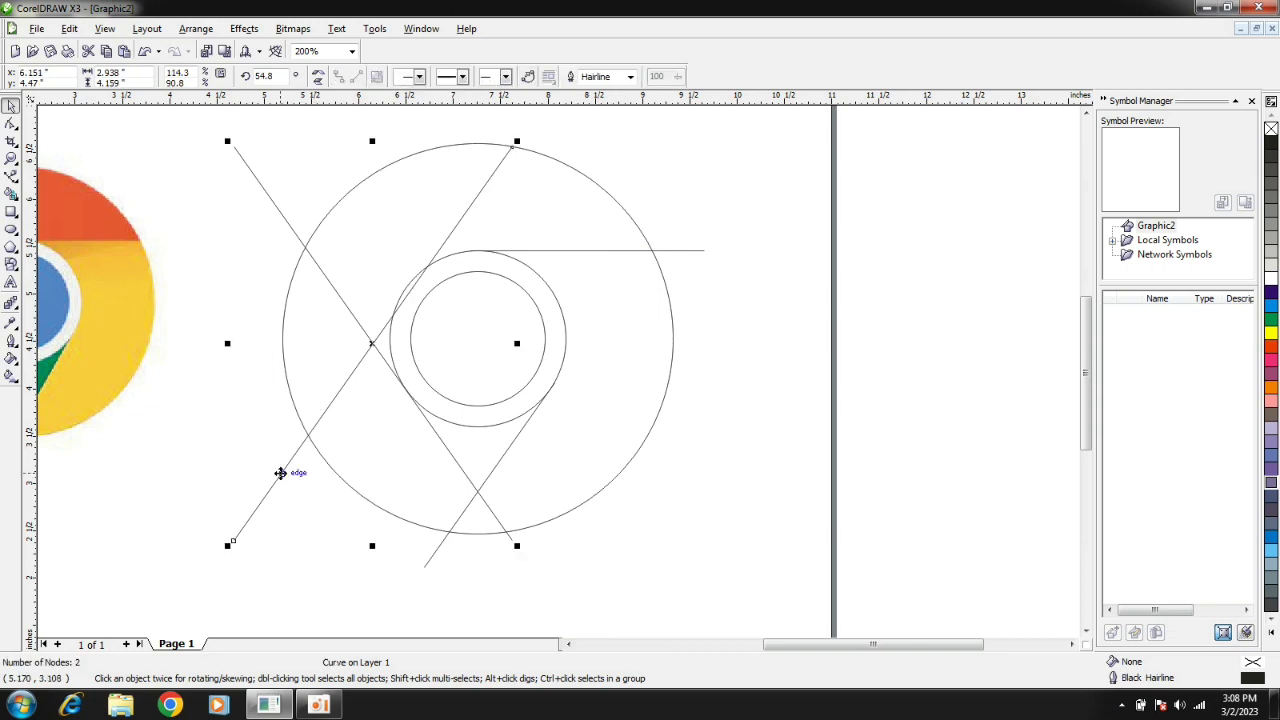
key(Delete)
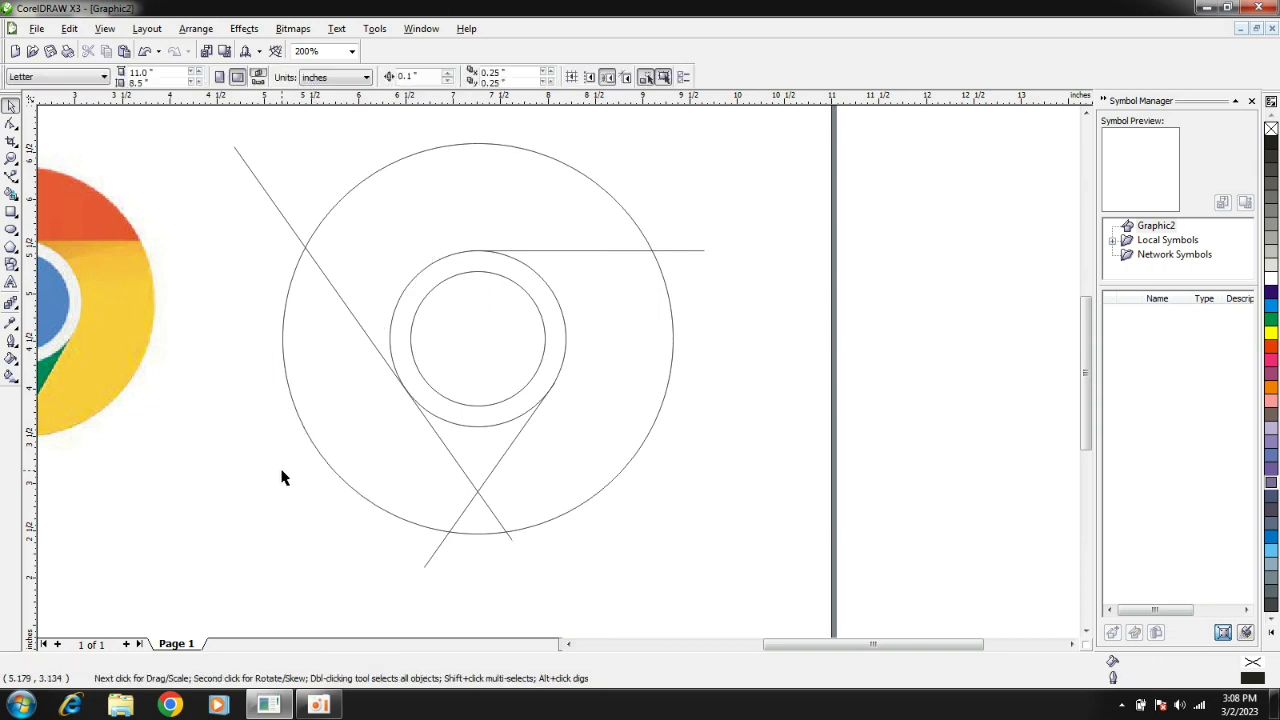
Step: Shorten the remaining left slanted line from its lower end up to where it touches the middle circle, making it about 1.86 in wide and 2.63 in high
click(507, 536)
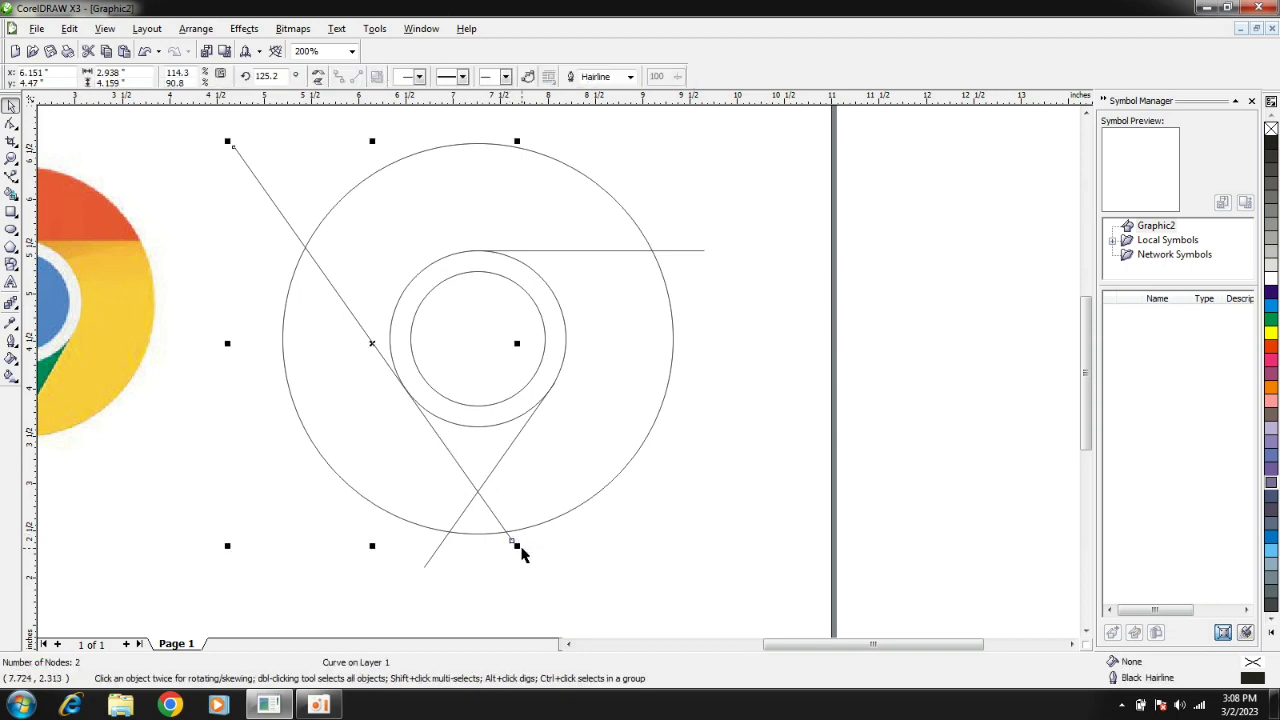
drag(517, 547, 447, 401)
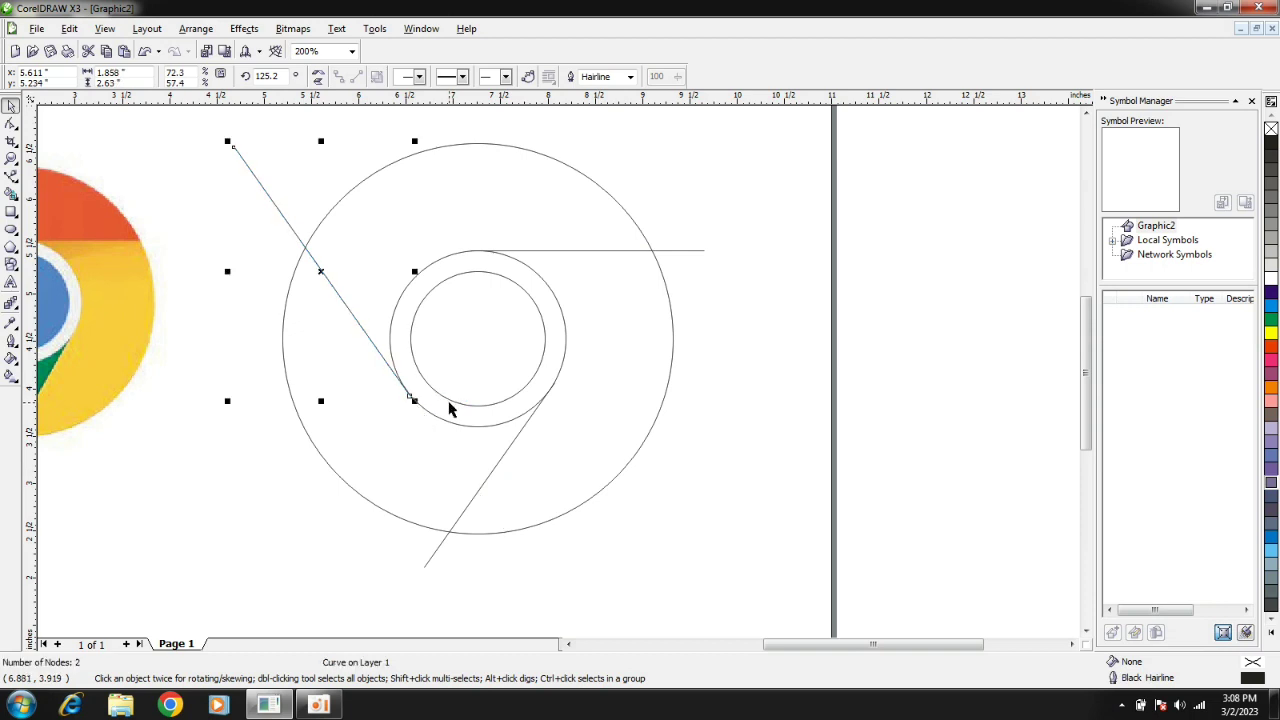
click(264, 504)
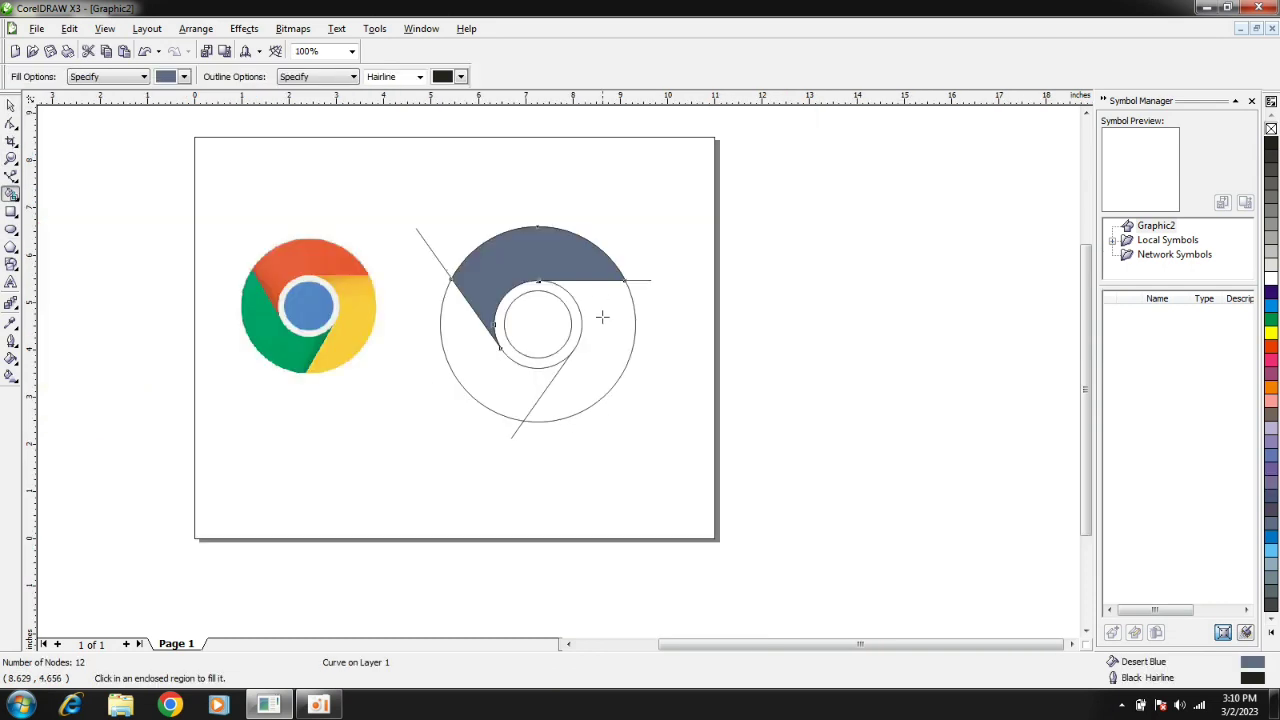
Step: Smart-fill the enclosed right and lower-left ring regions with Desert Blue to create separate segments
click(594, 332)
click(505, 369)
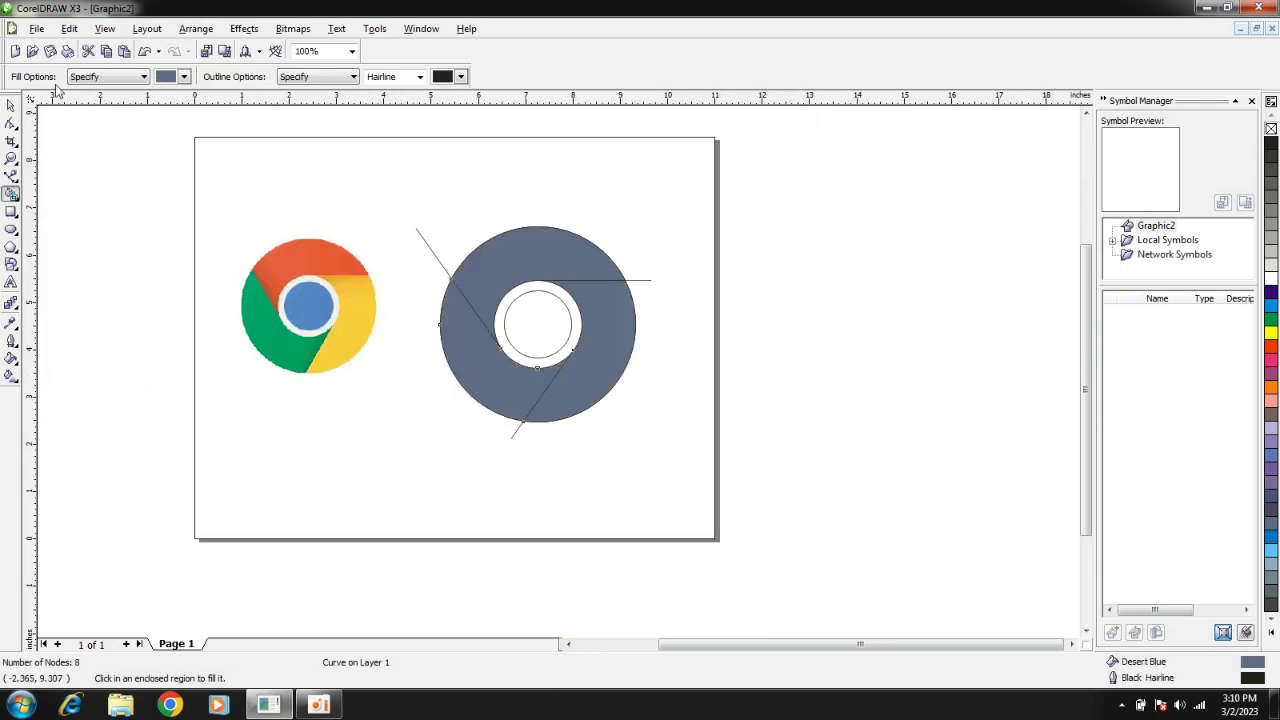
click(10, 105)
click(614, 220)
Step: Fill the top ring segment with Red and the right segment with Deep Yellow
click(544, 263)
click(1270, 346)
click(612, 352)
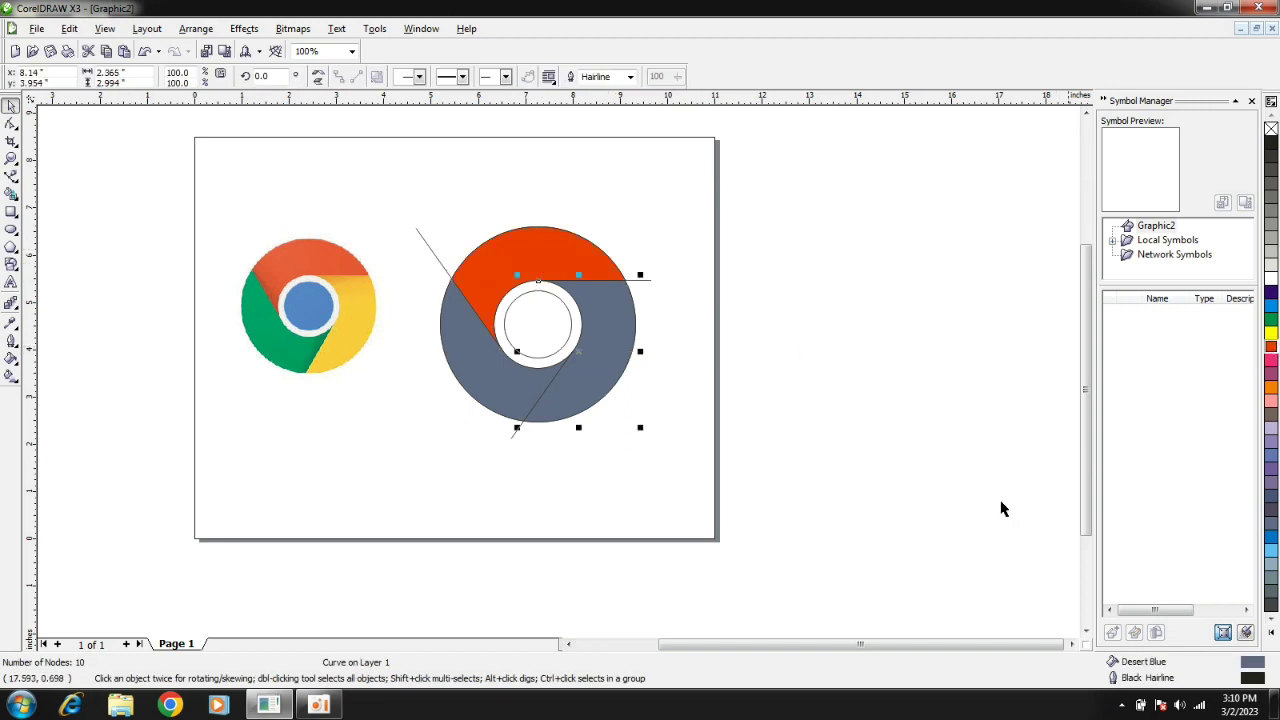
click(1273, 636)
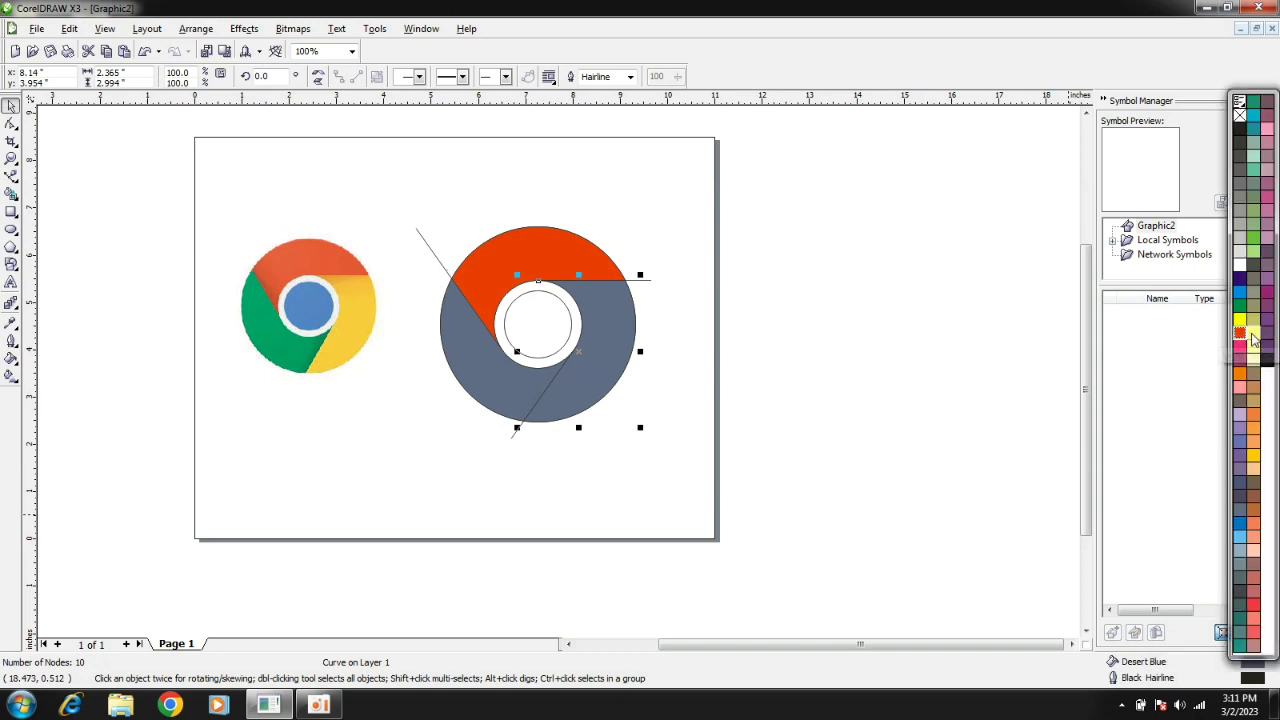
click(1254, 456)
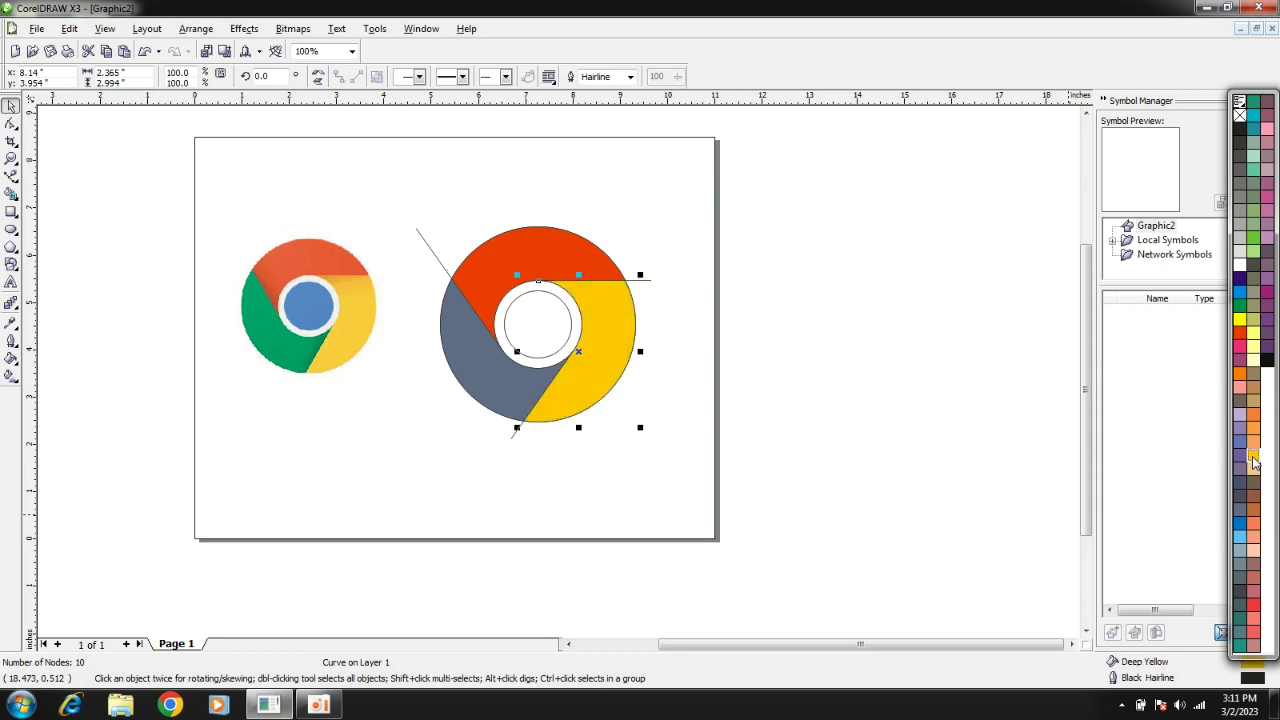
Step: Fill the lower-left ring segment with Green and deselect it
click(475, 353)
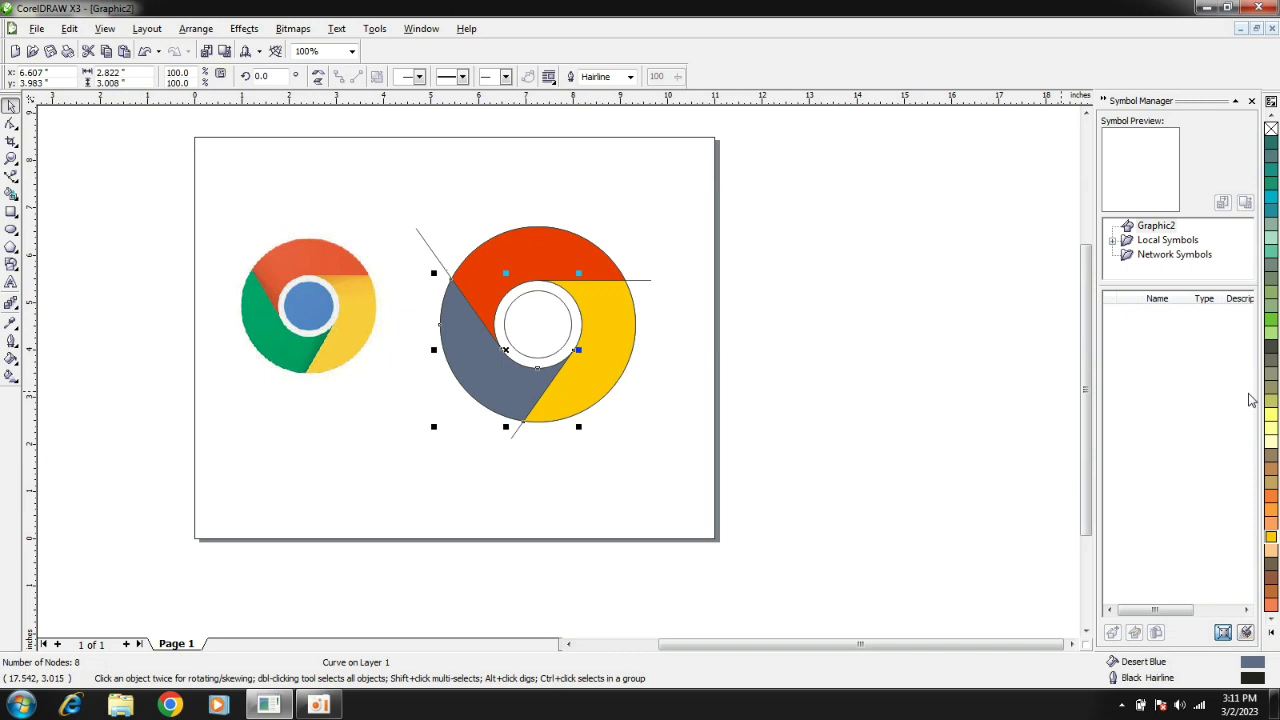
click(1270, 630)
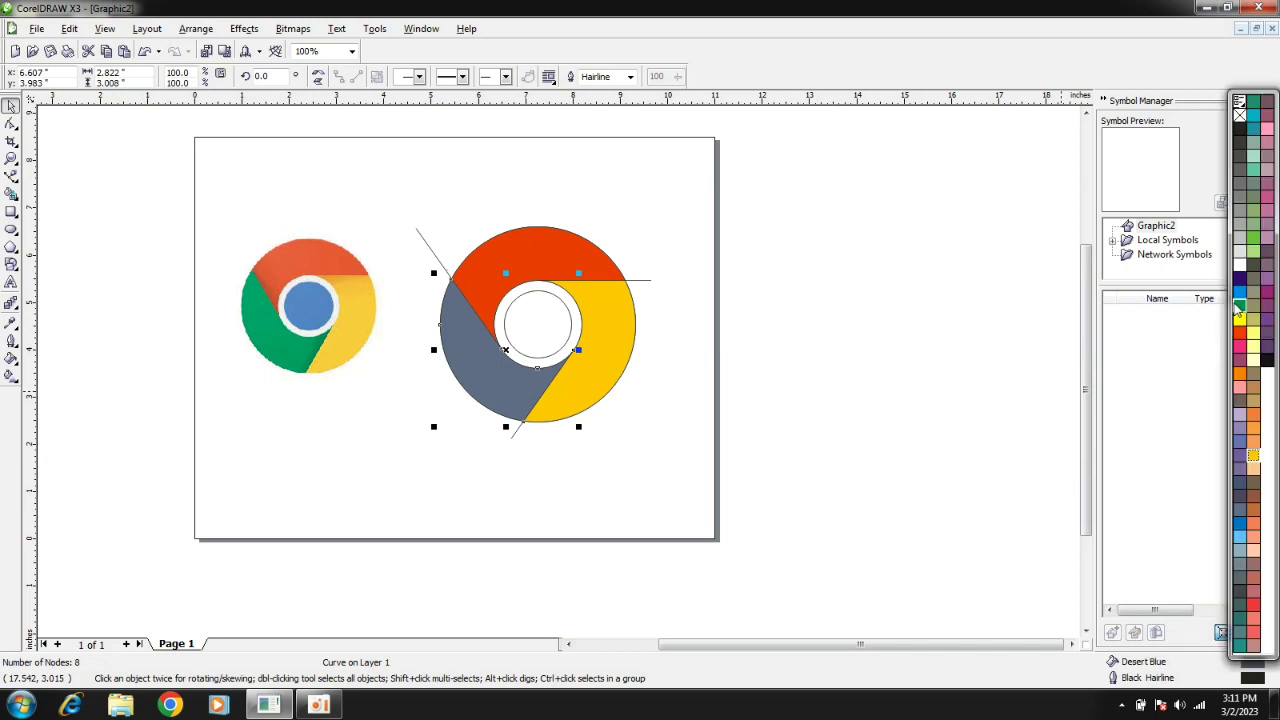
click(1240, 305)
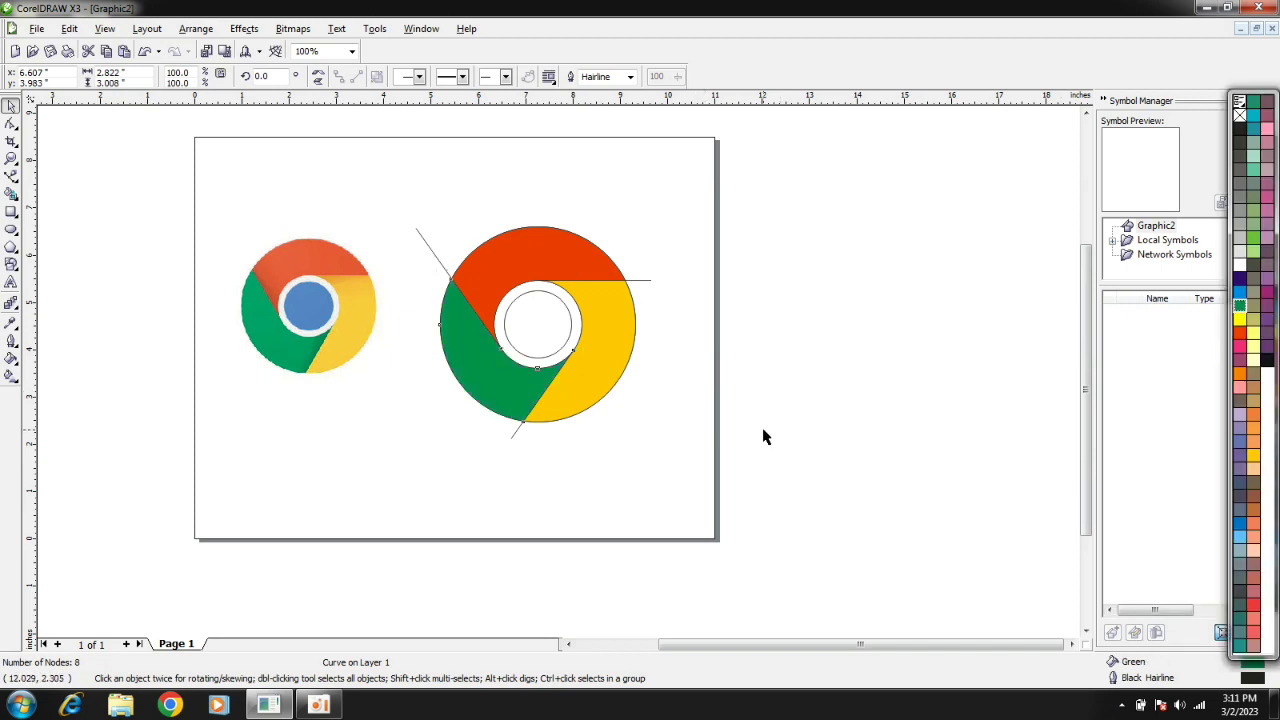
click(763, 434)
Step: Delete the three construction lines that stick out beyond the coloured ring
click(431, 249)
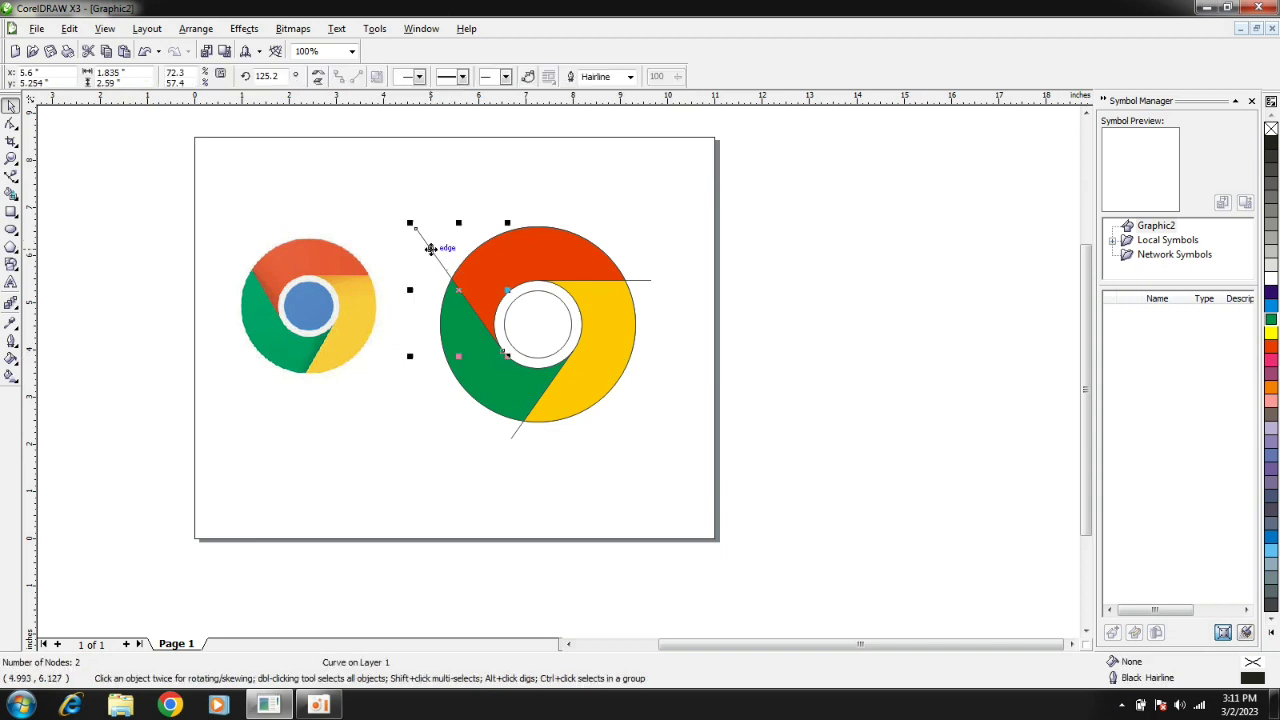
key(Escape)
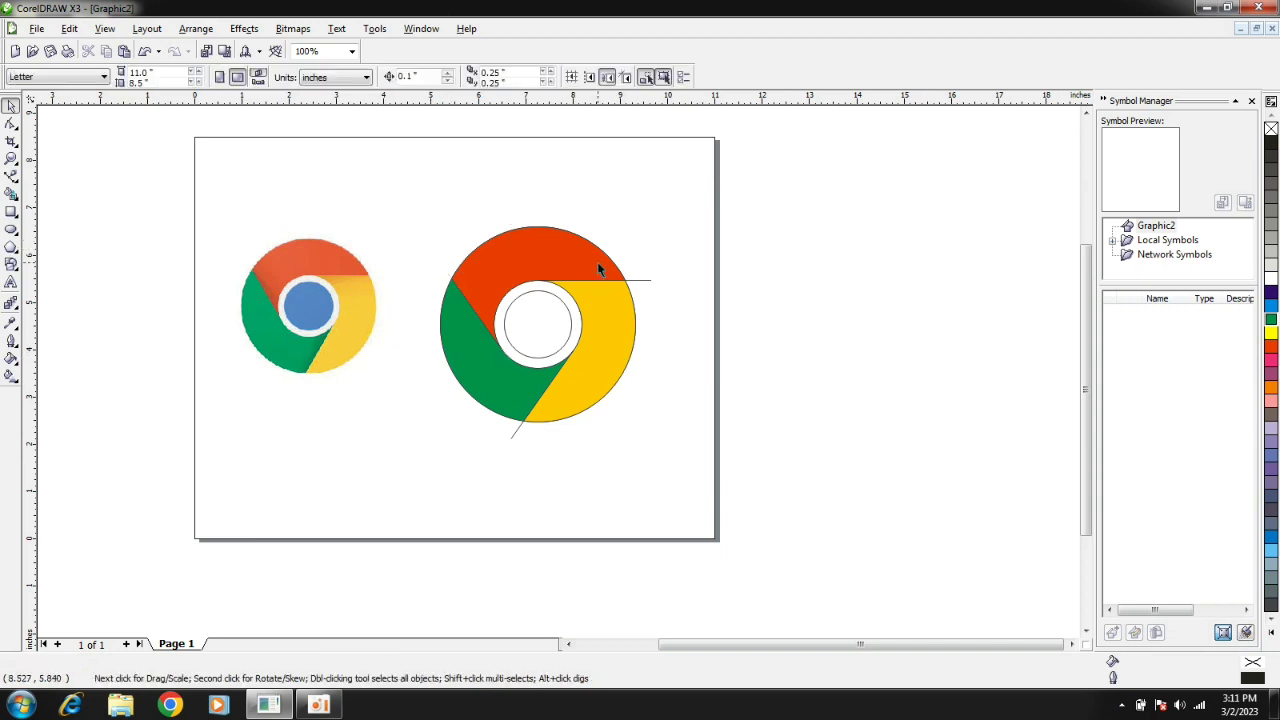
click(650, 280)
key(Escape)
click(517, 437)
key(Escape)
Step: Fill the innermost circle with Sky Blue and deselect it
click(553, 335)
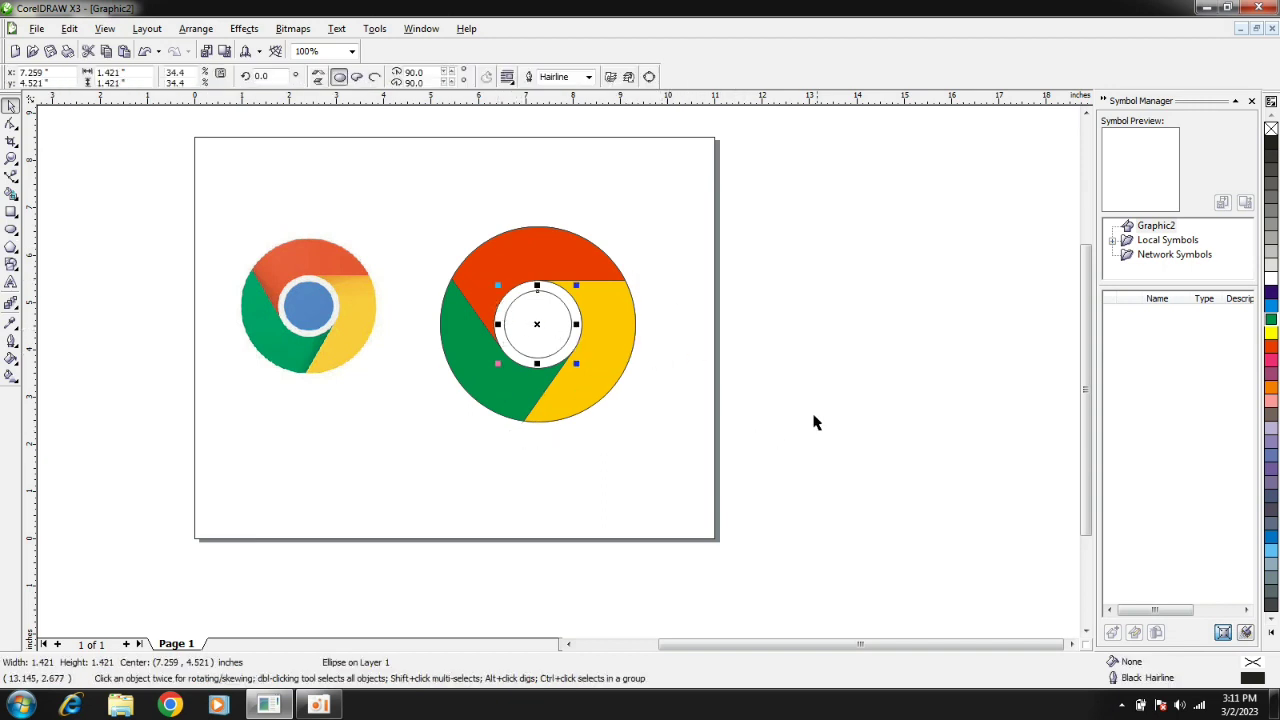
click(1271, 541)
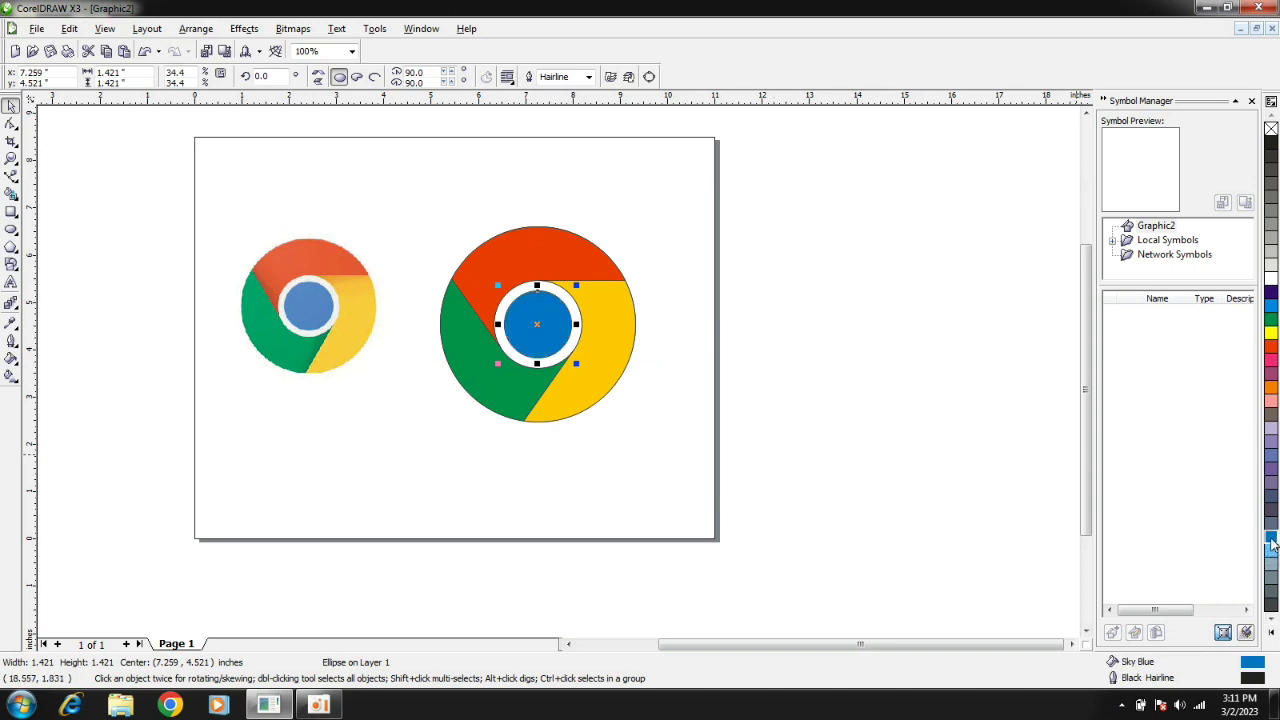
click(875, 443)
Step: Remove the outlines from all objects of the drawn logo
click(586, 296)
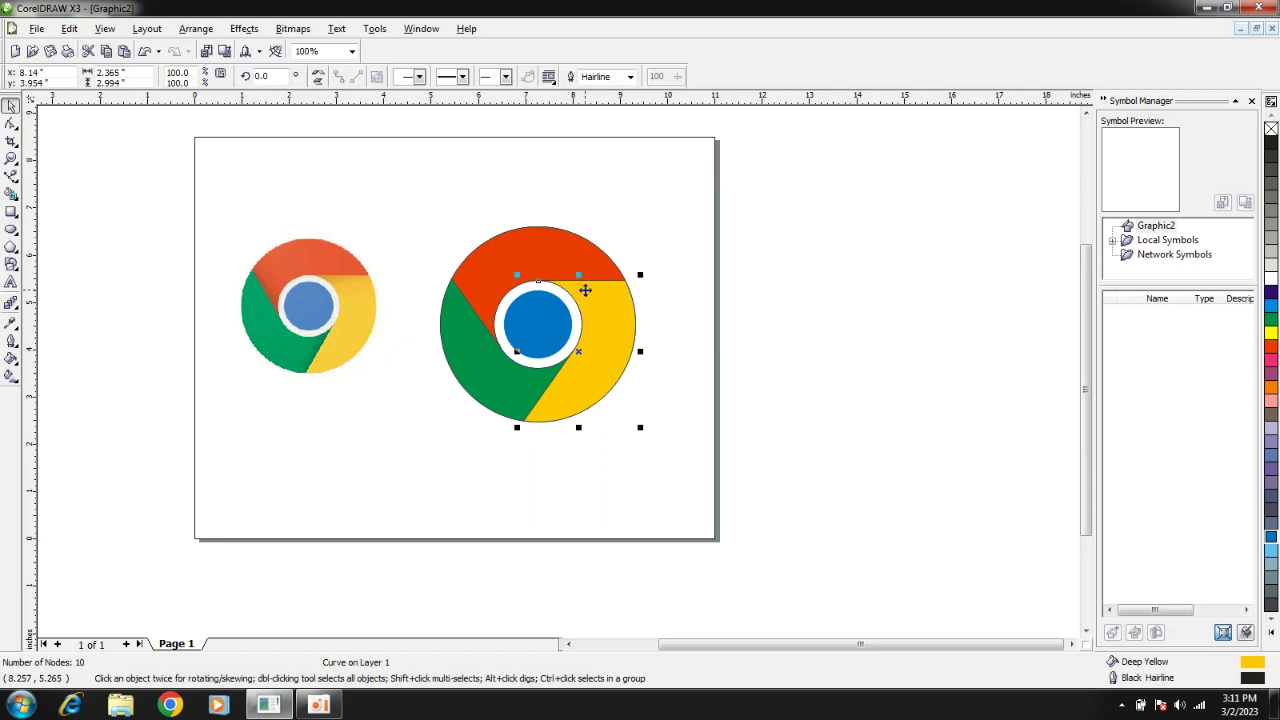
drag(777, 166, 409, 471)
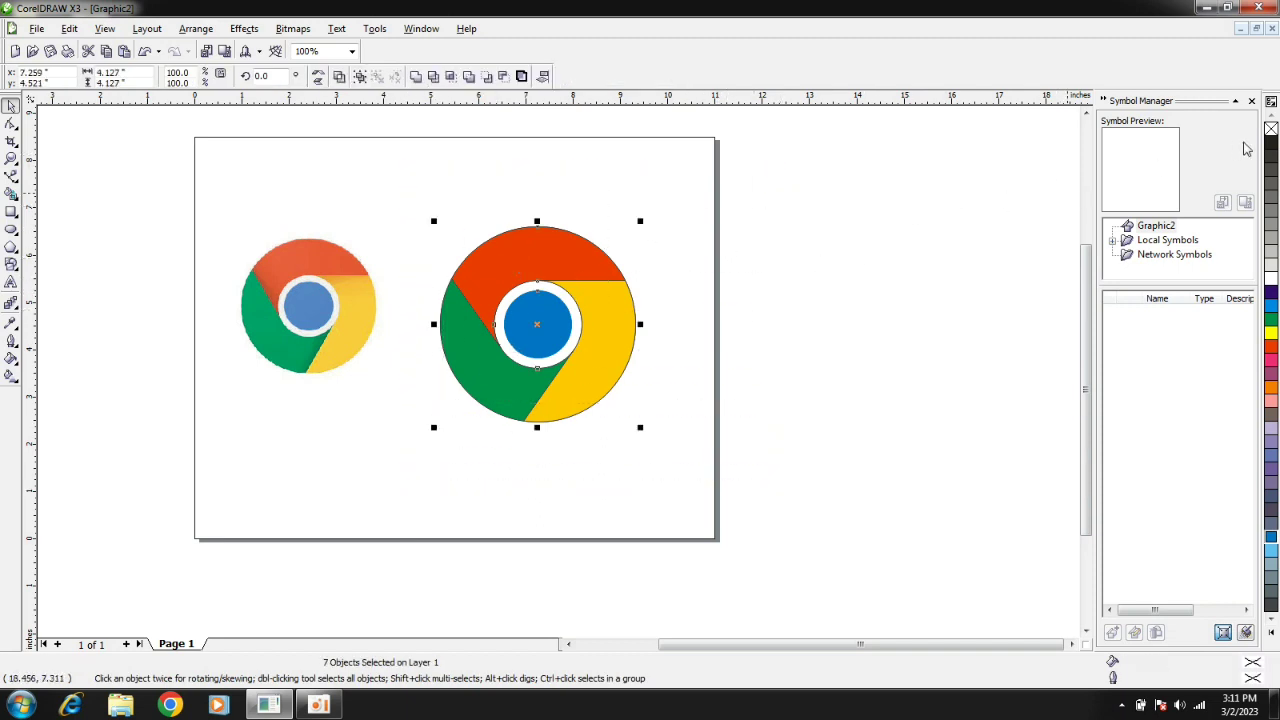
right_click(1272, 135)
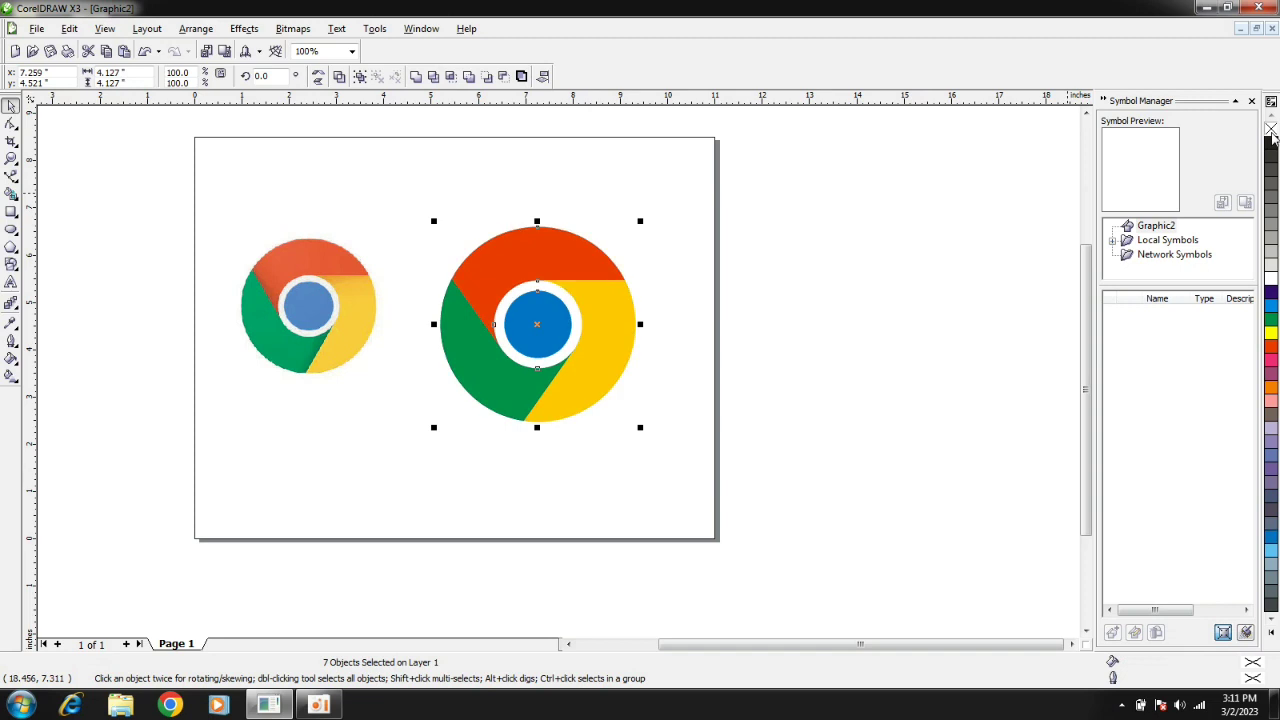
click(813, 248)
drag(420, 192, 700, 515)
click(768, 310)
click(535, 258)
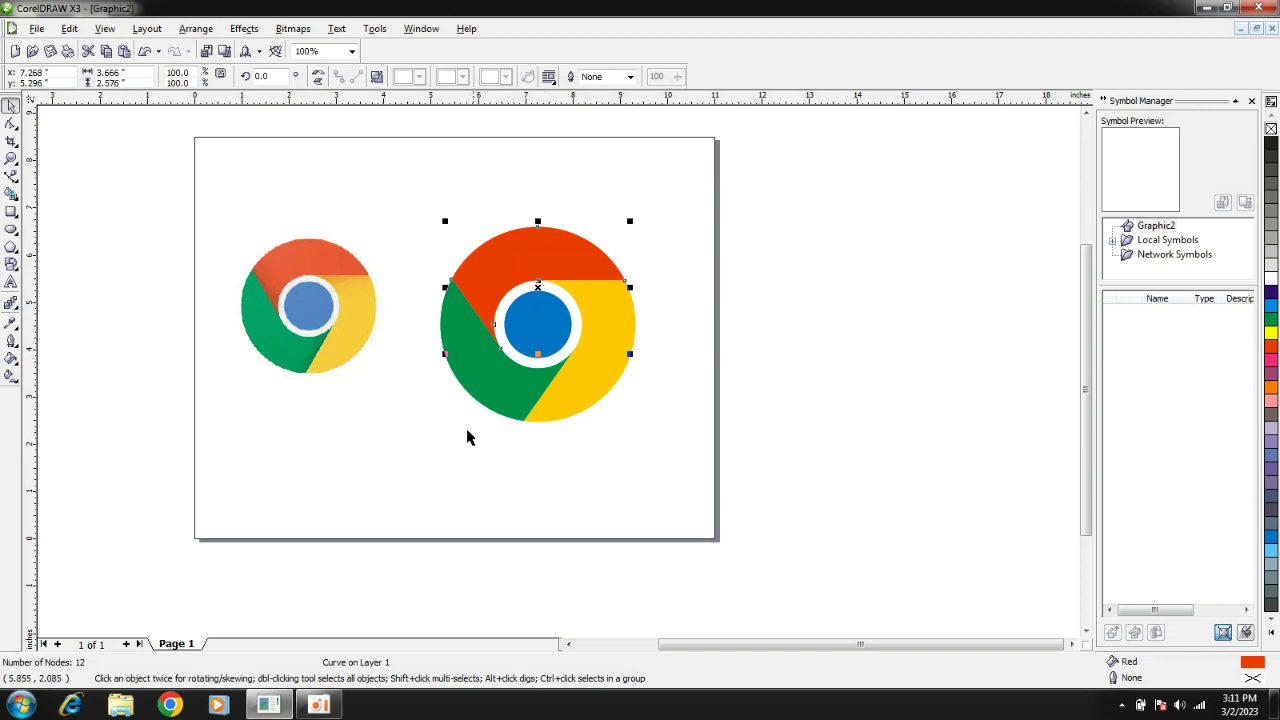
click(477, 461)
drag(396, 191, 680, 482)
click(720, 323)
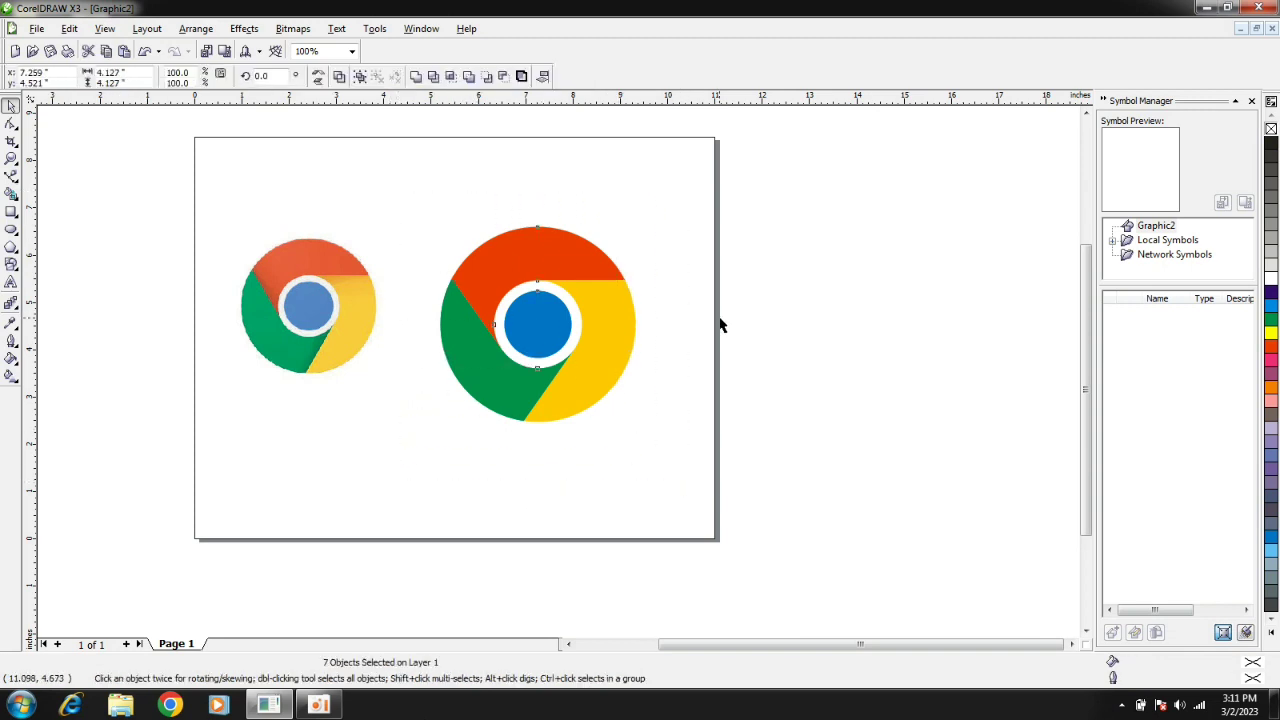
Step: Start a custom fountain fill for the red top segment and darken its start colour by setting K to 20
click(512, 263)
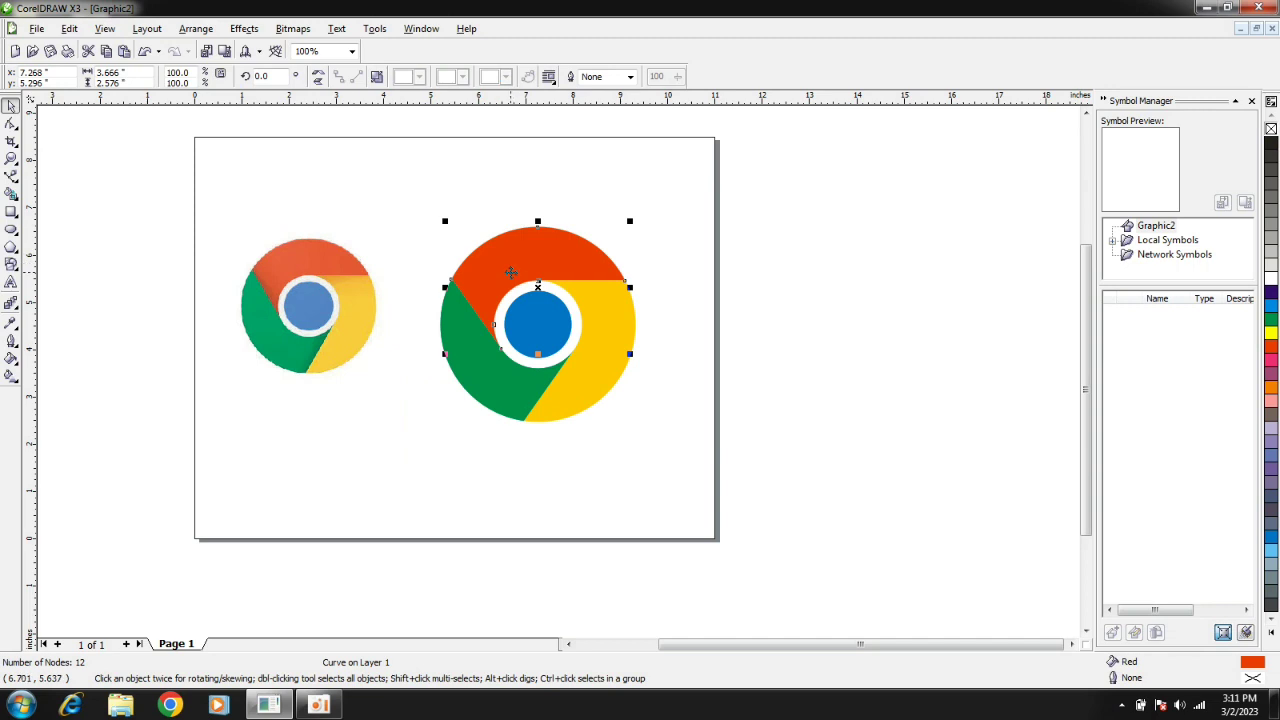
key(F11)
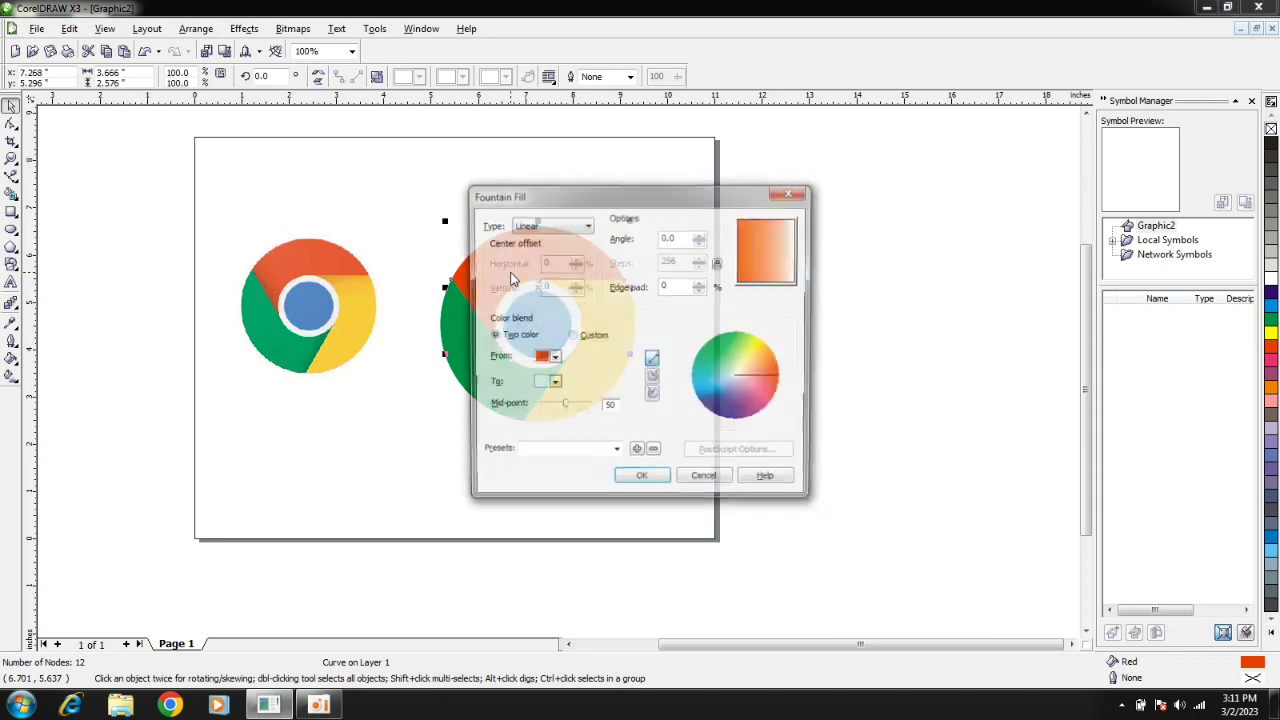
click(574, 340)
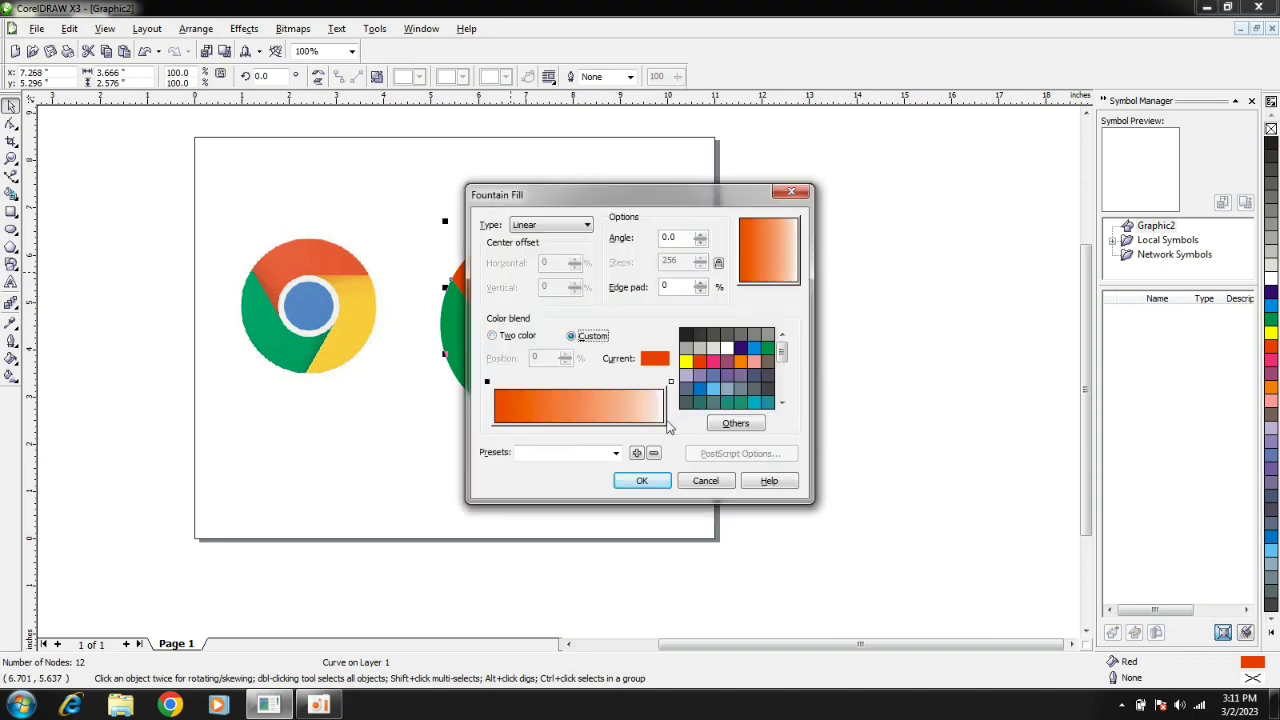
click(729, 425)
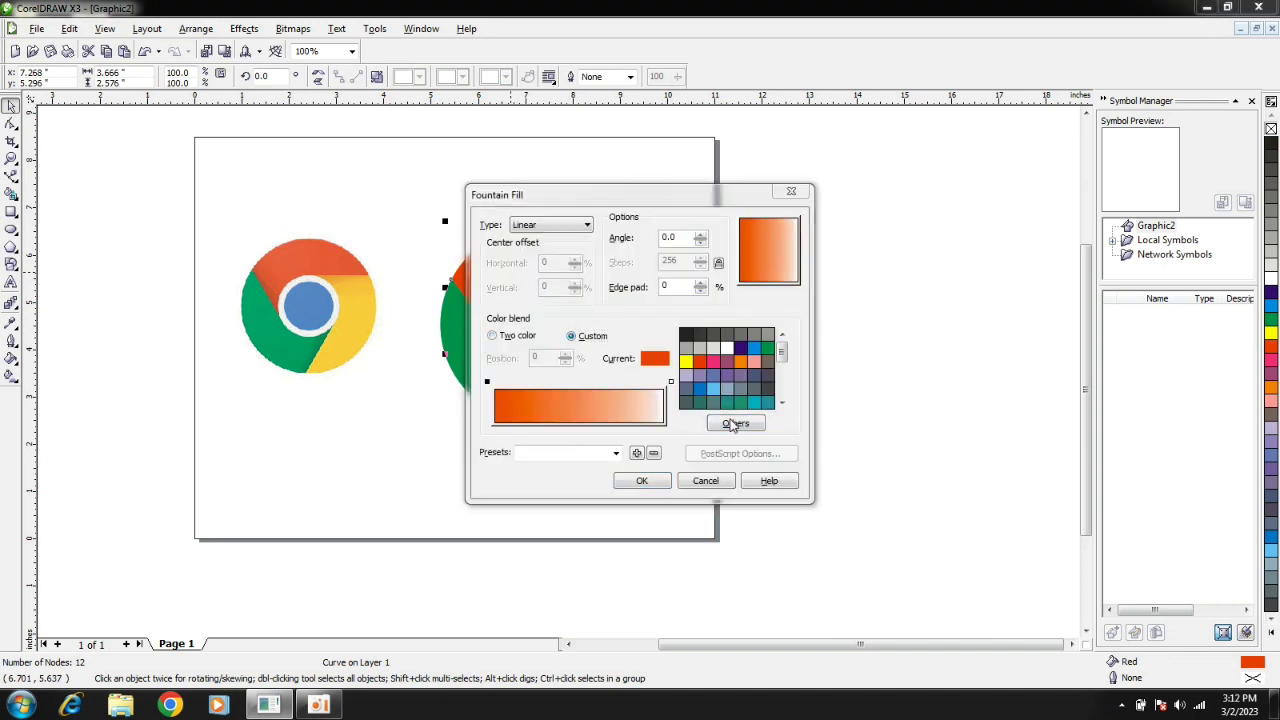
double_click(694, 404)
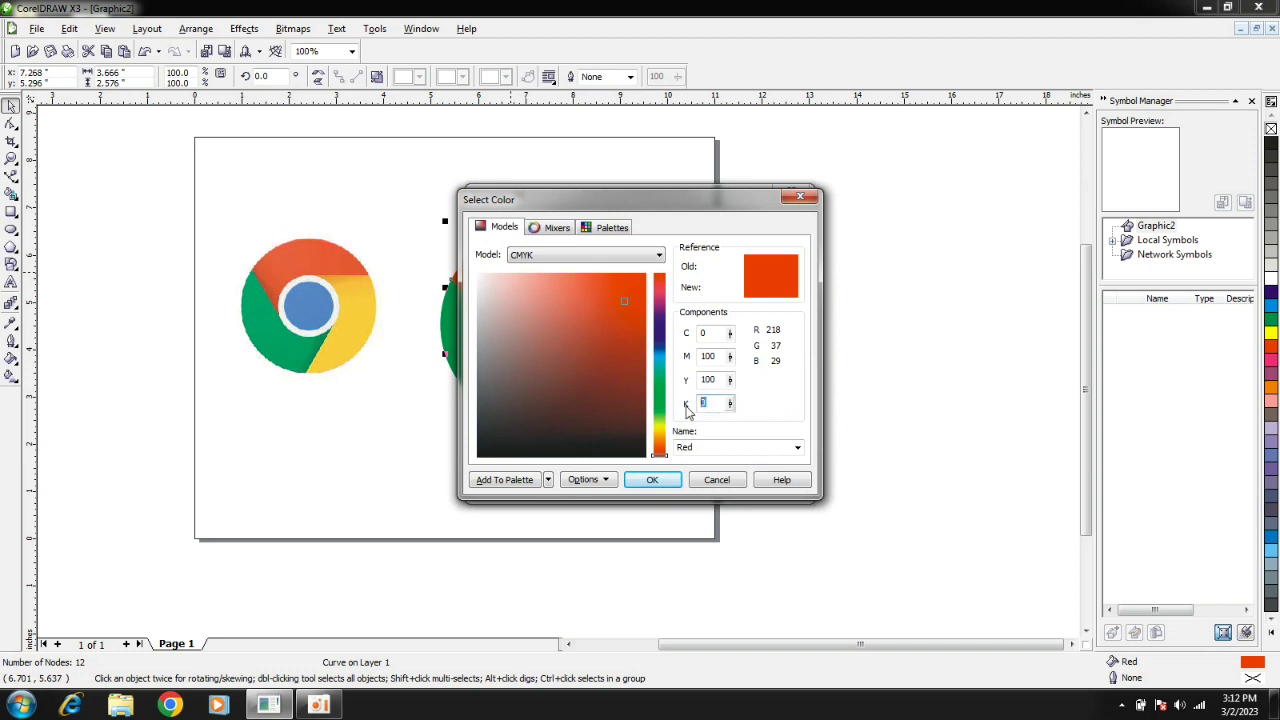
text(2)
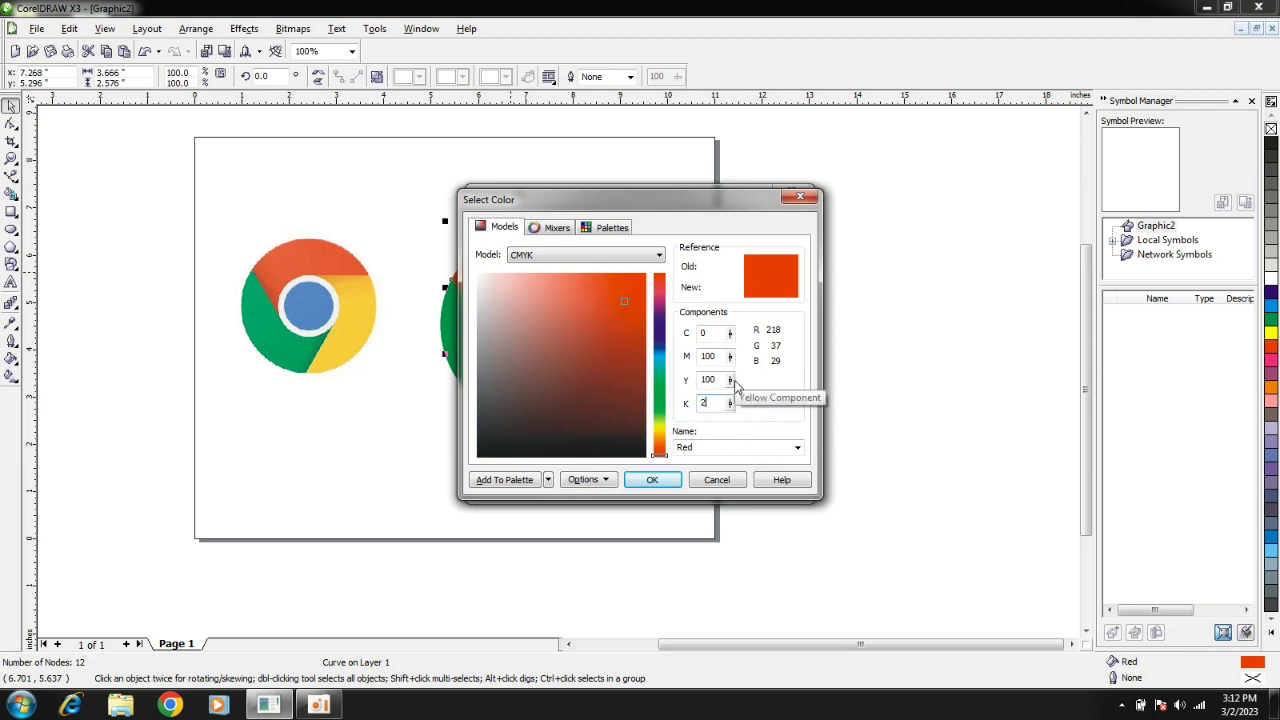
text(0)
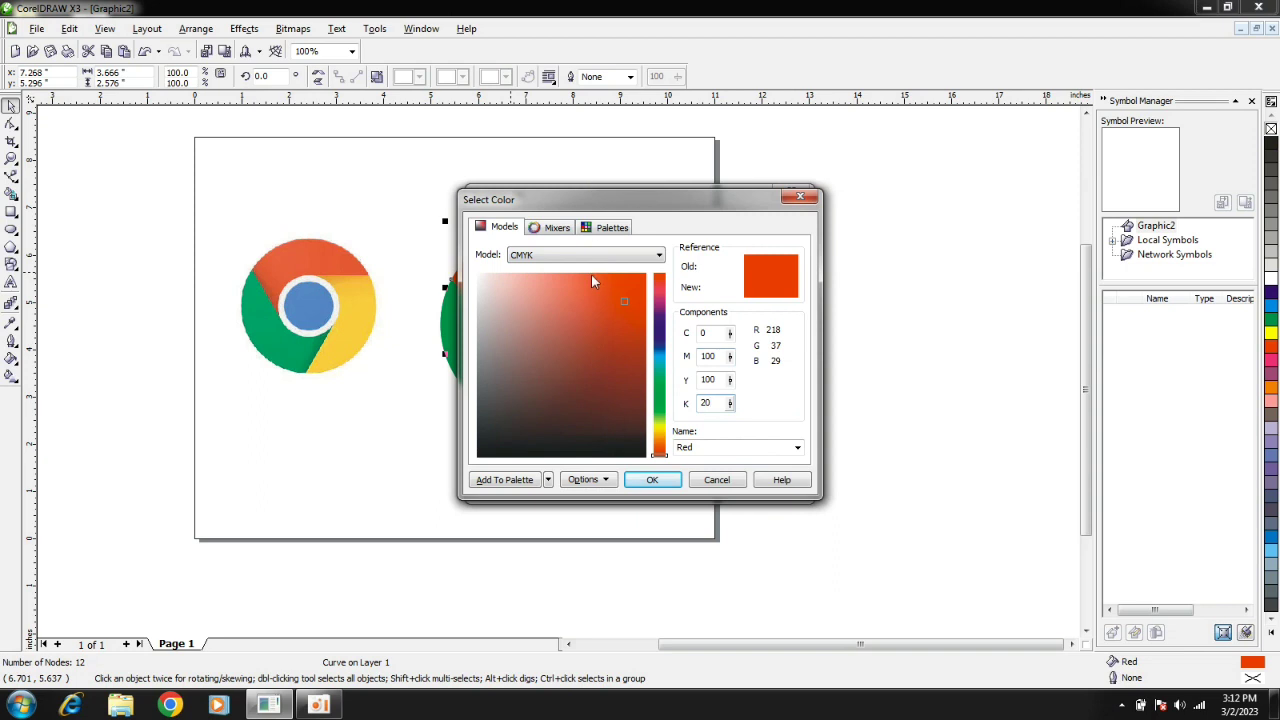
click(652, 480)
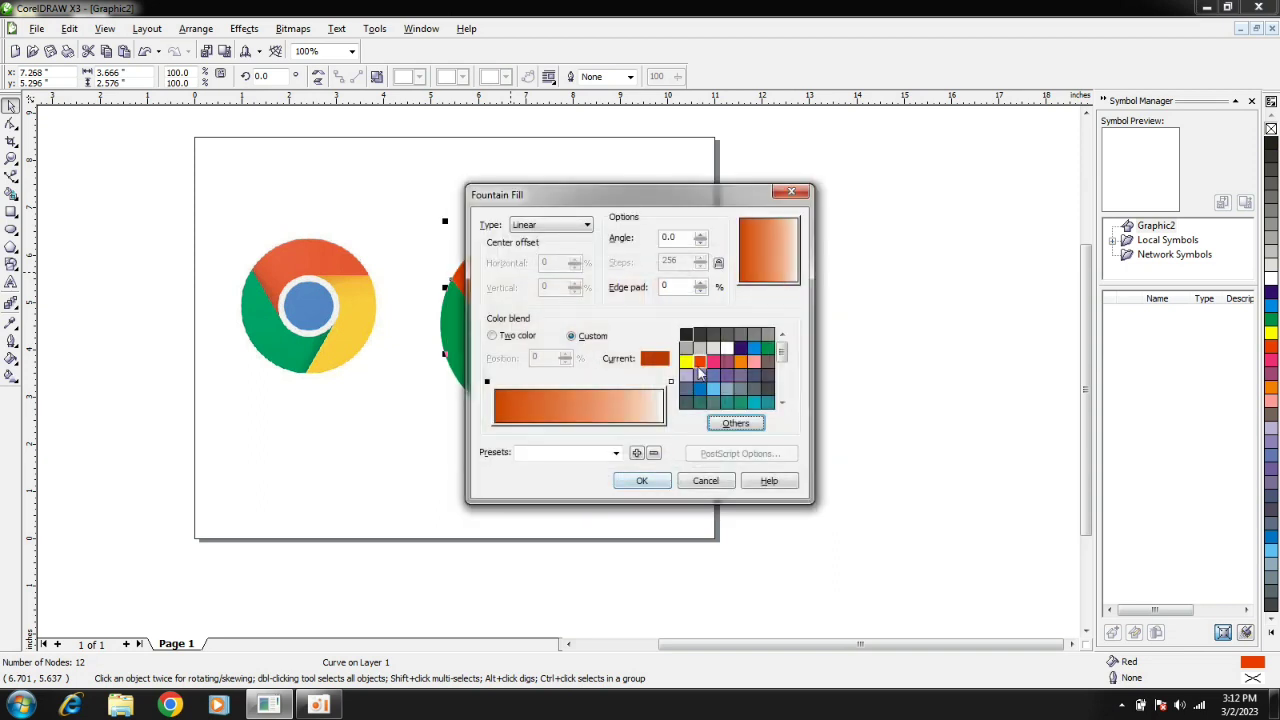
Step: Set the fountain fill's end colour to Red and apply it to the top segment as a Radial gradient
click(670, 382)
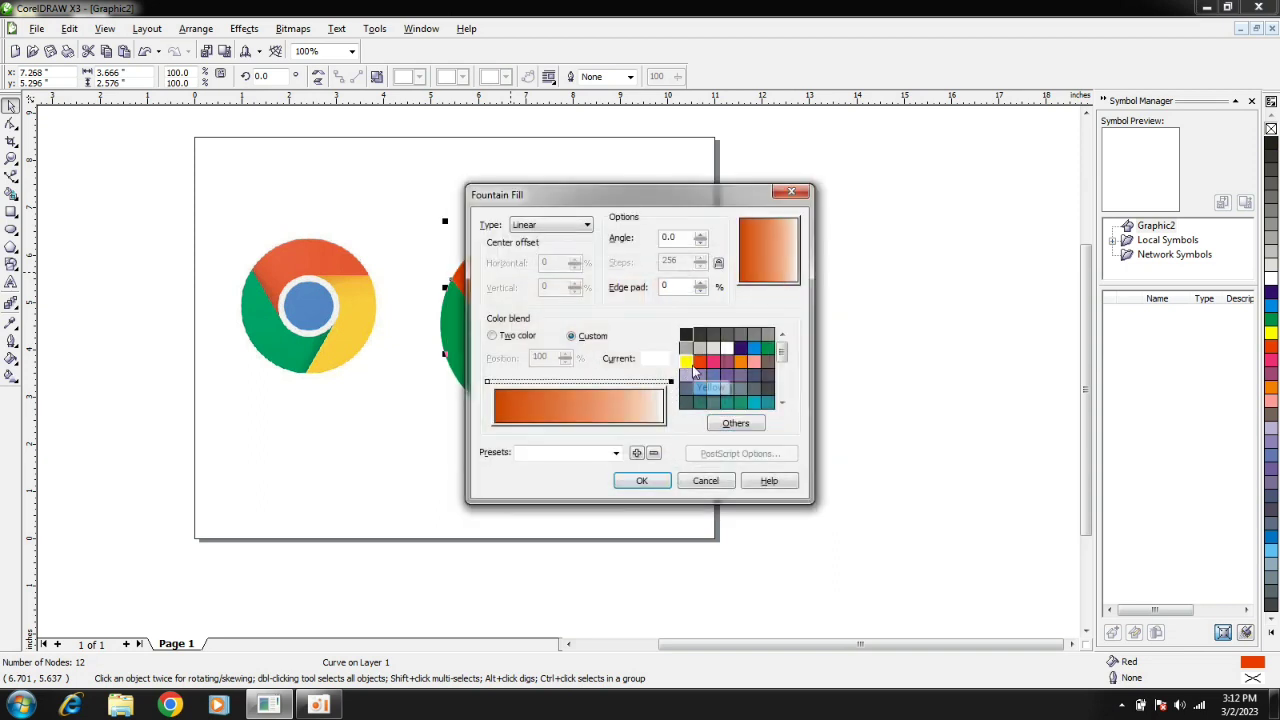
click(699, 362)
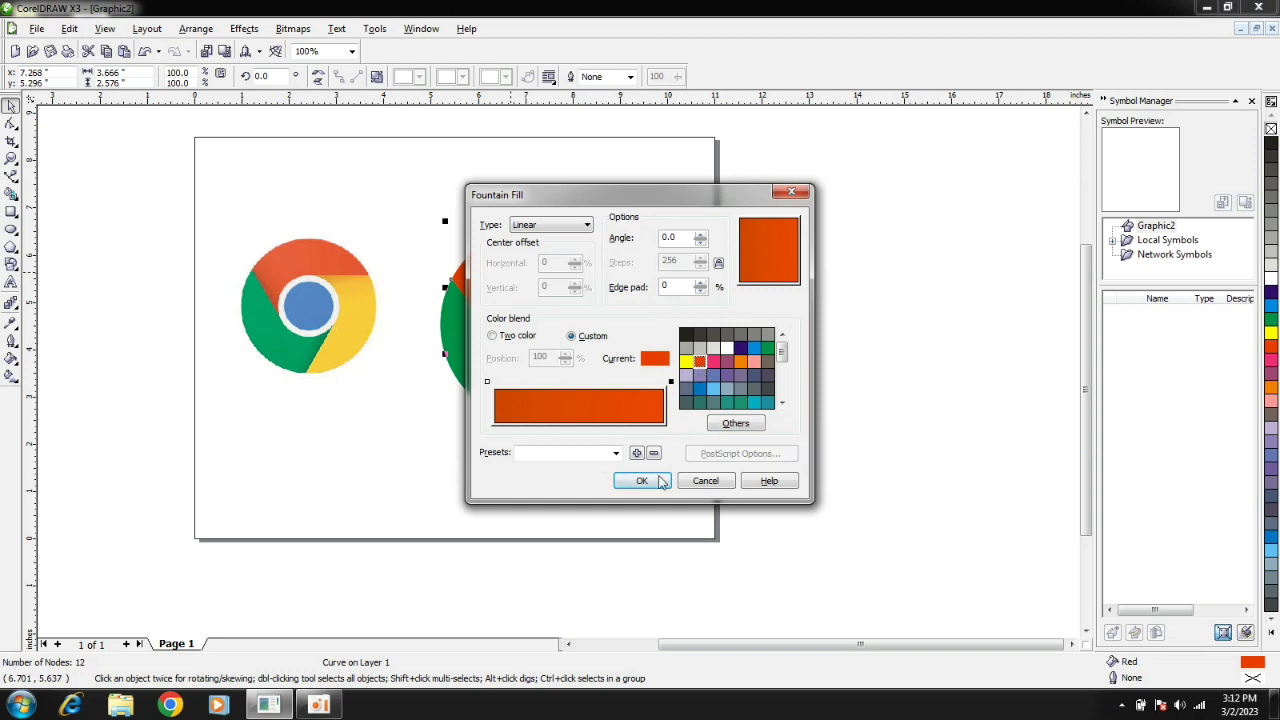
click(585, 226)
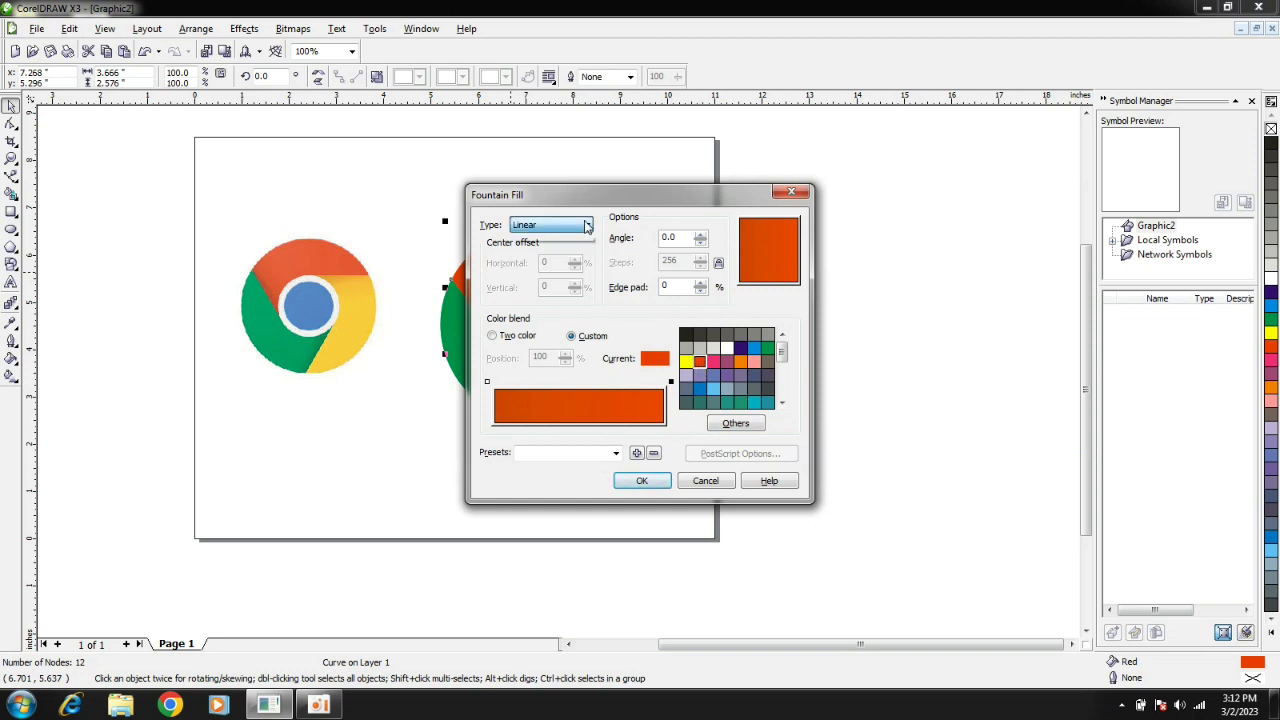
click(558, 251)
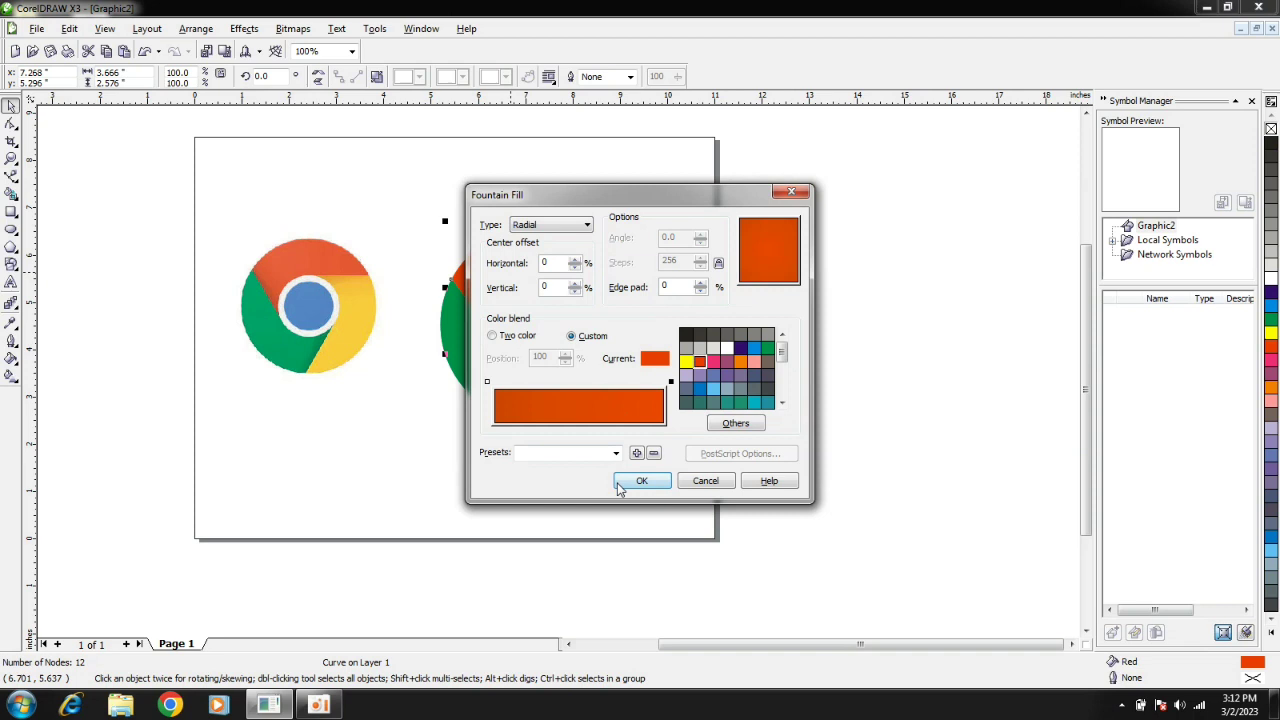
click(642, 481)
Step: Start a custom fountain fill for the yellow segment and darken its start colour by setting K to 20
click(615, 317)
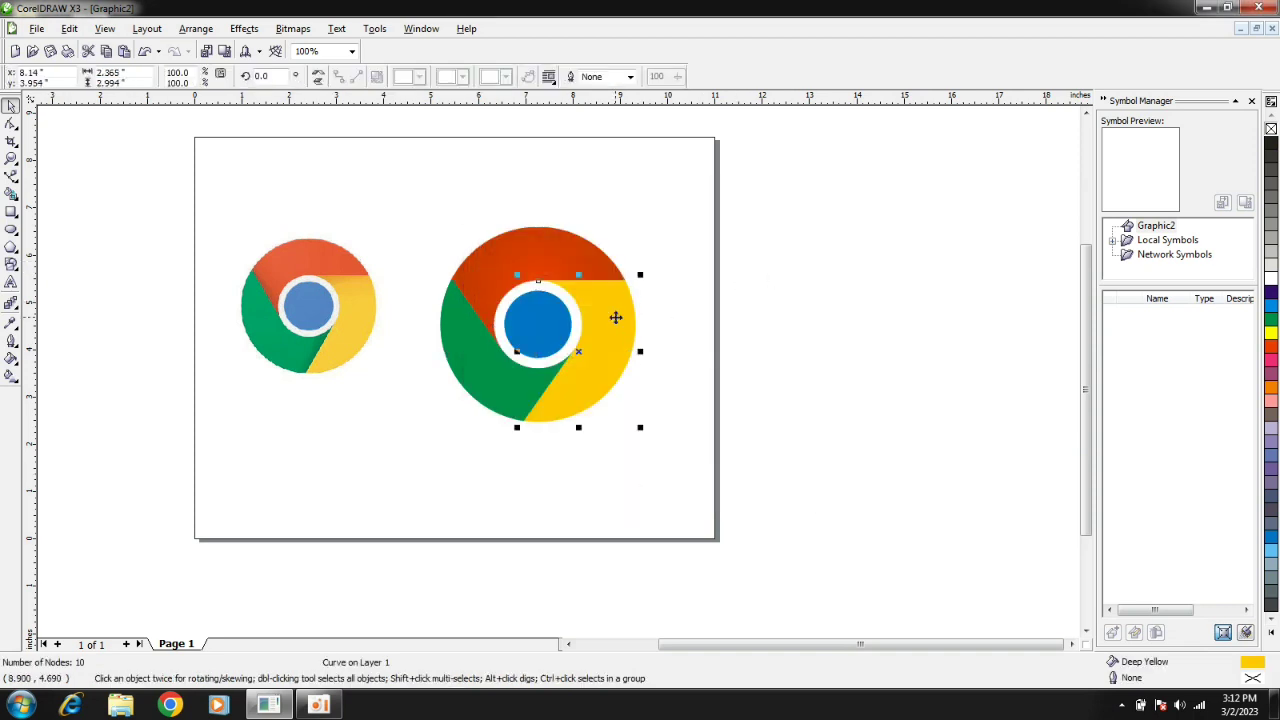
key(F11)
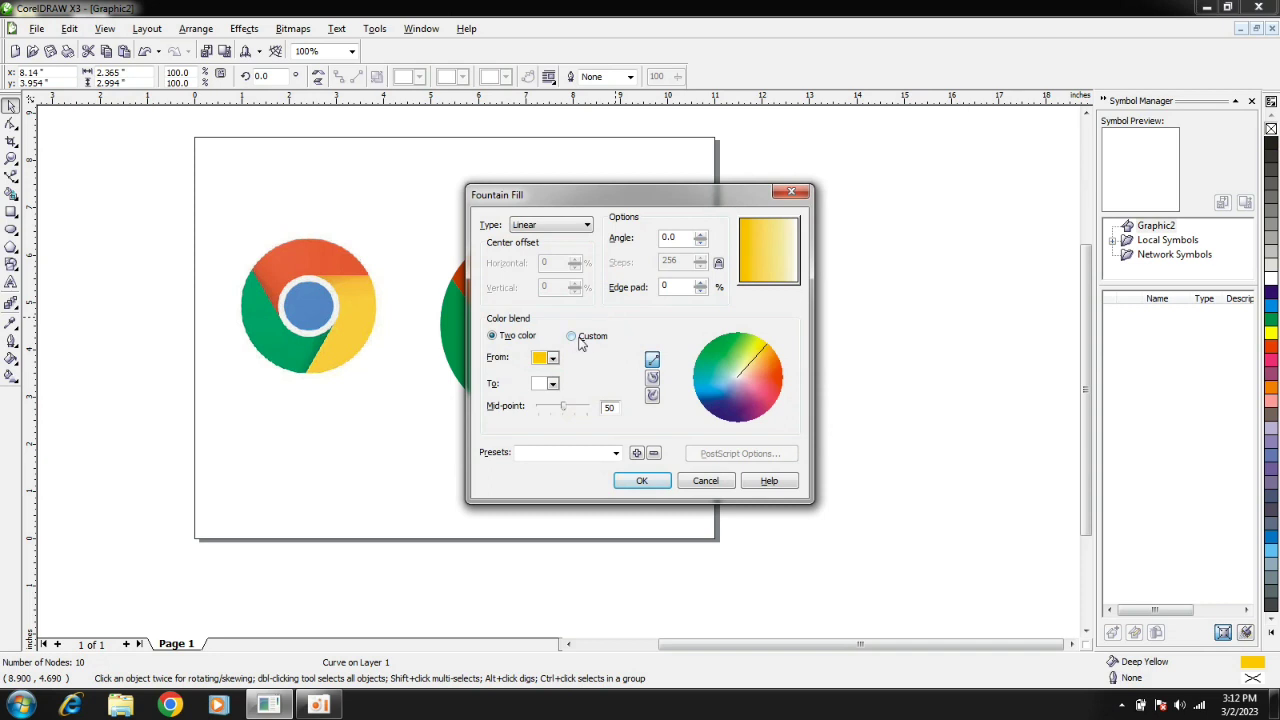
click(576, 338)
click(727, 425)
double_click(714, 404)
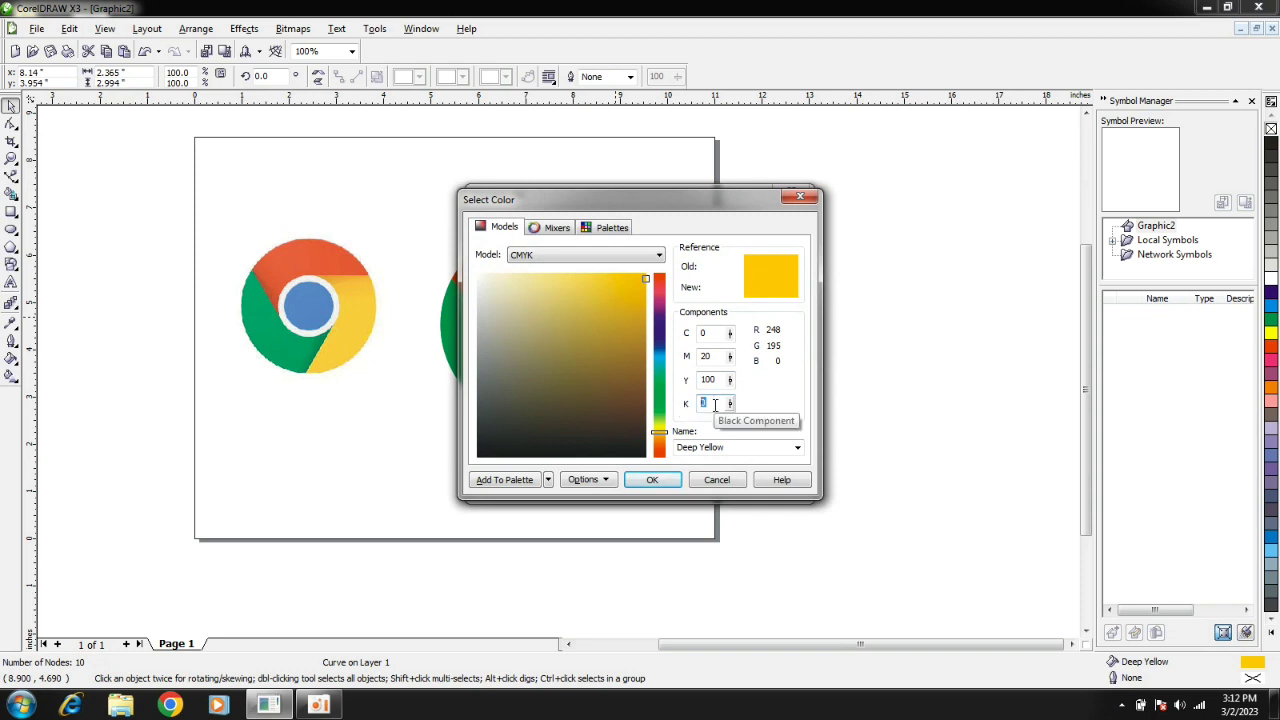
text(20)
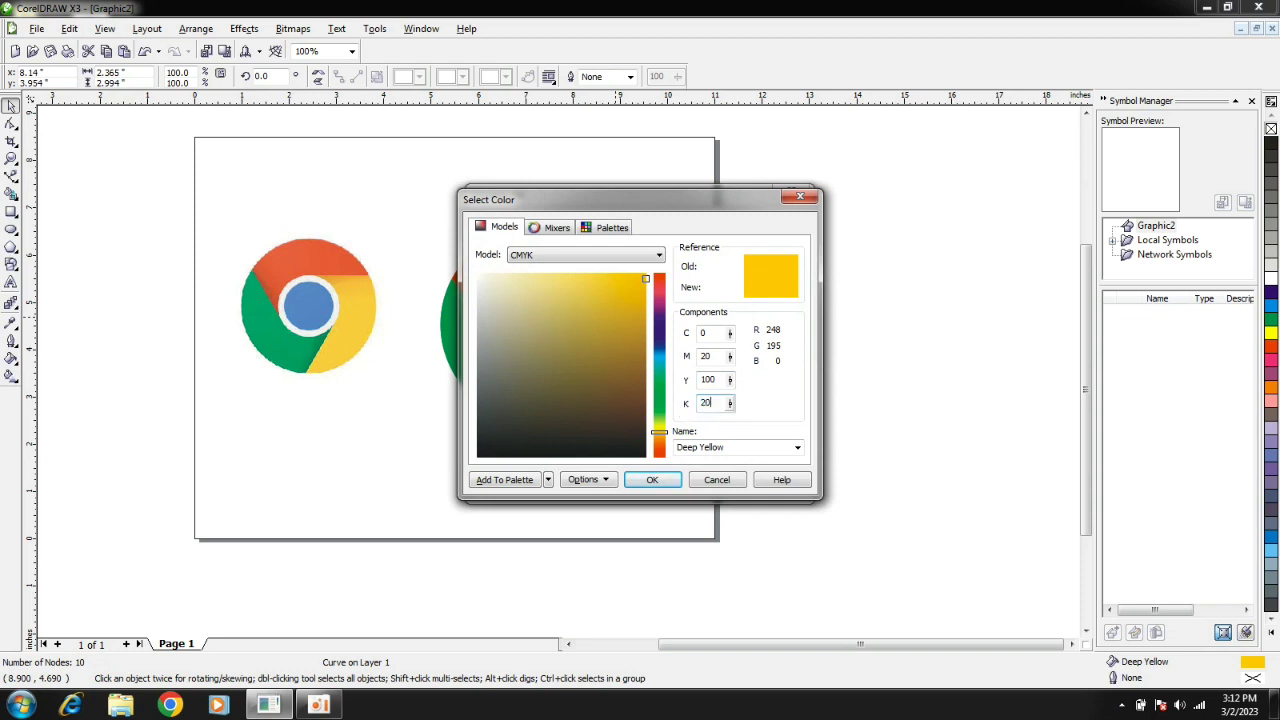
click(662, 481)
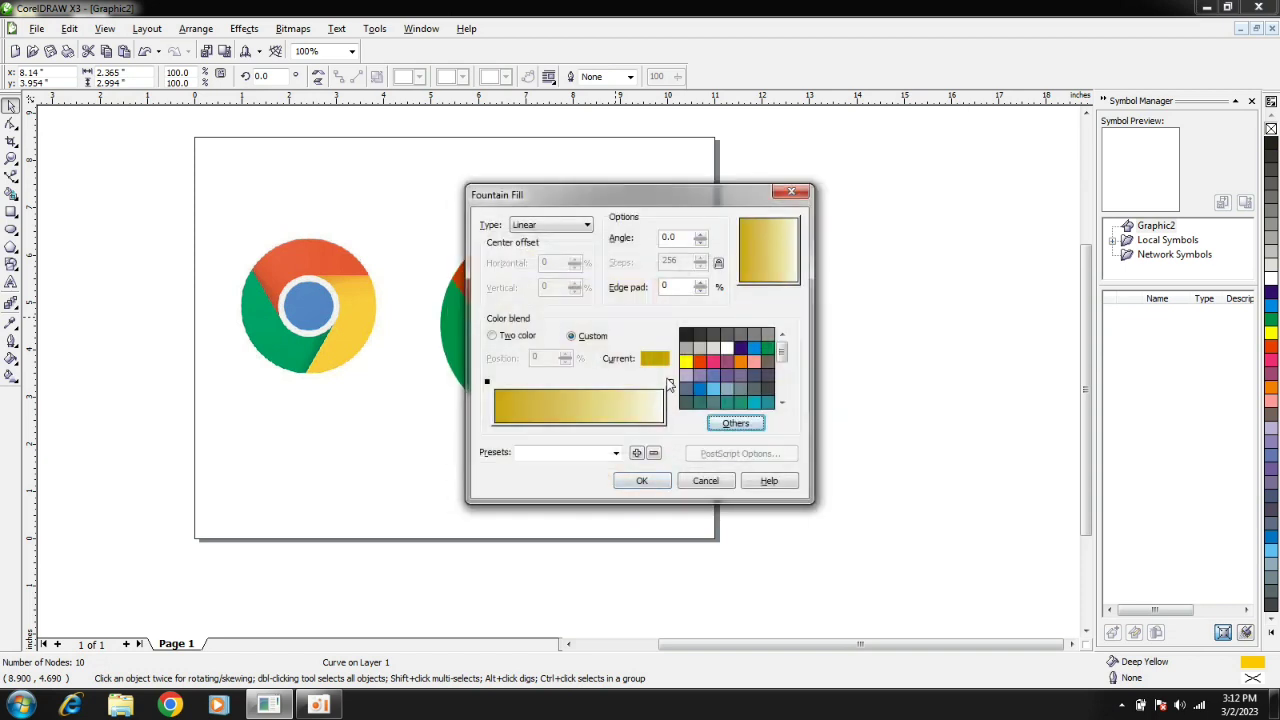
Step: Set the fountain fill's end colour to Deep Yellow and apply it to the yellow segment as a Radial gradient
click(669, 382)
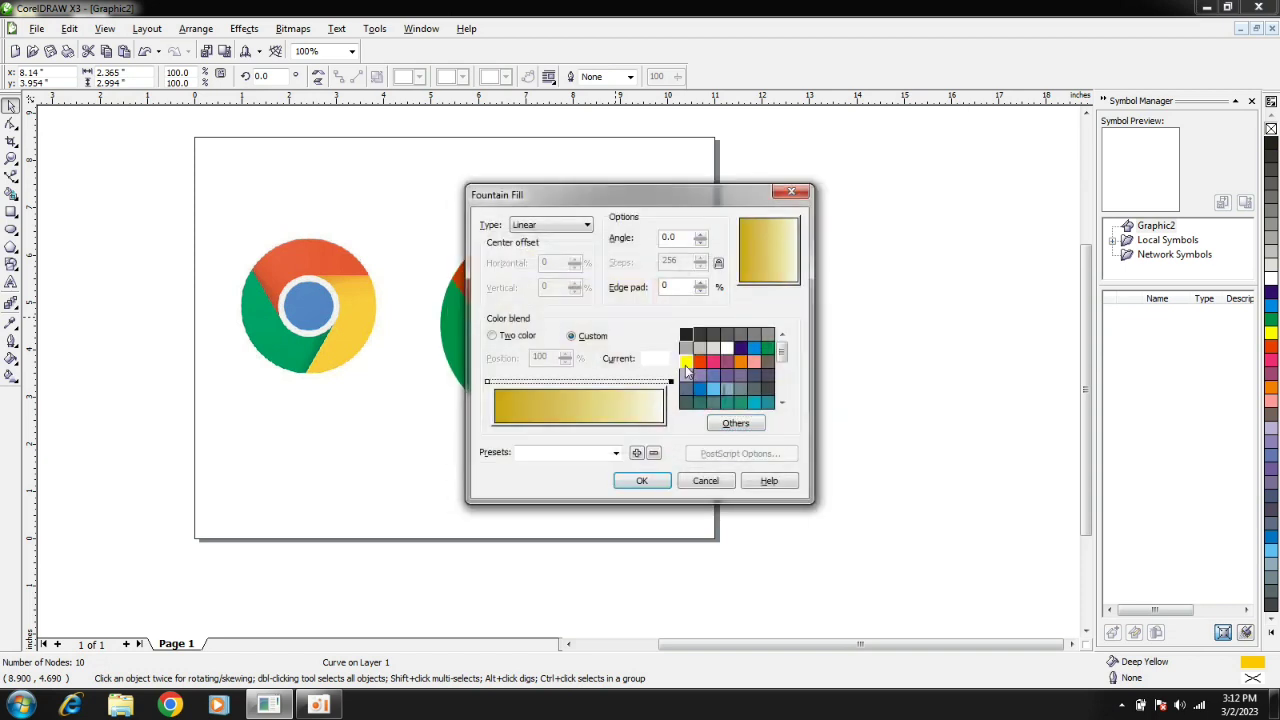
drag(786, 356, 787, 368)
click(713, 403)
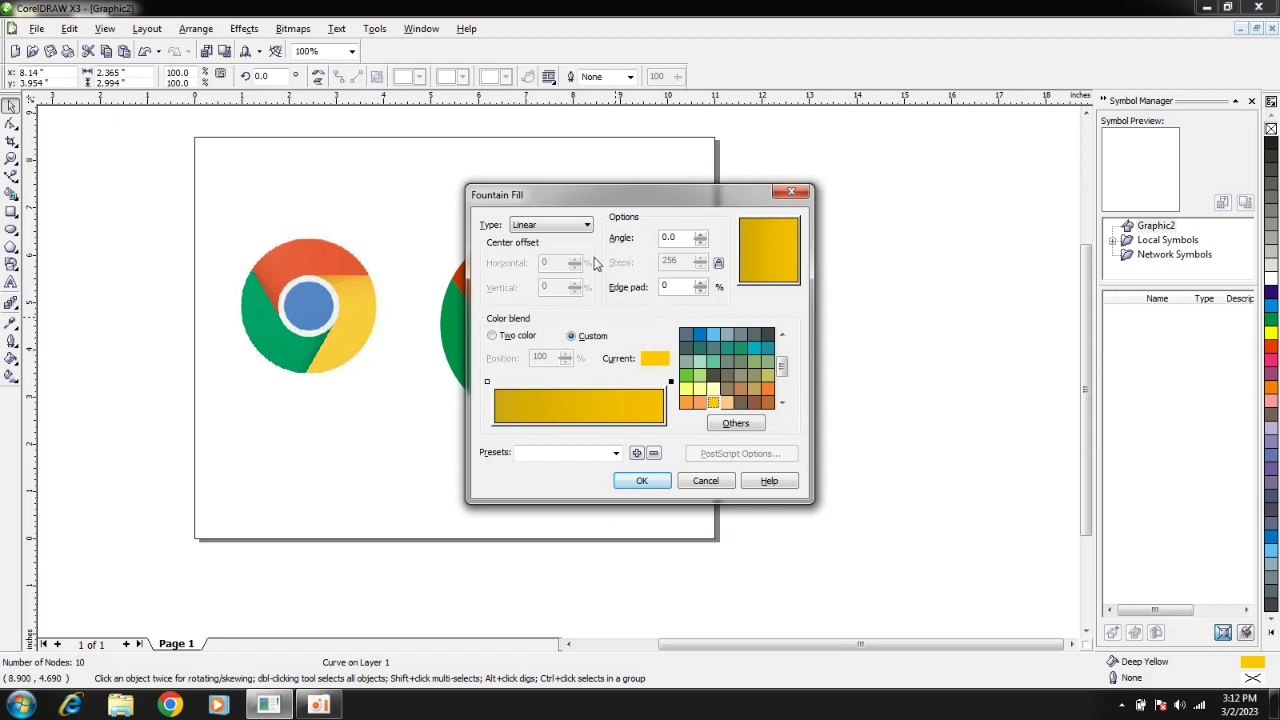
click(587, 225)
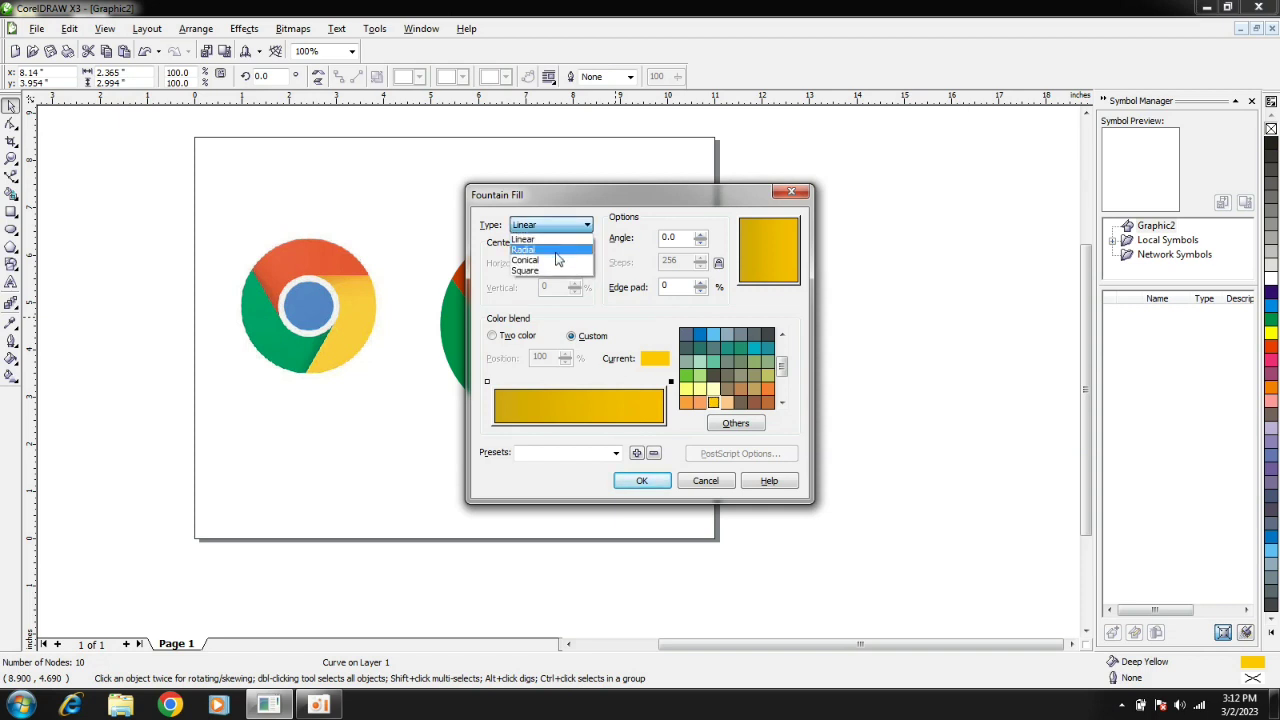
click(557, 250)
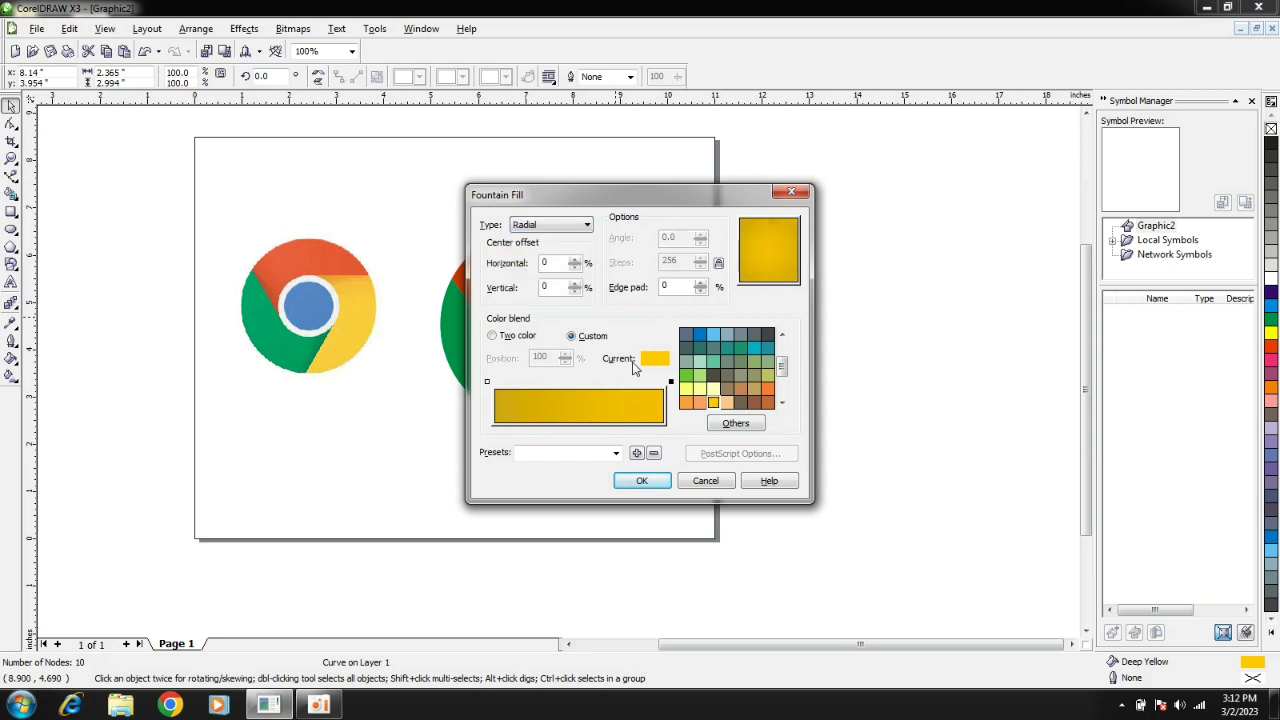
click(642, 480)
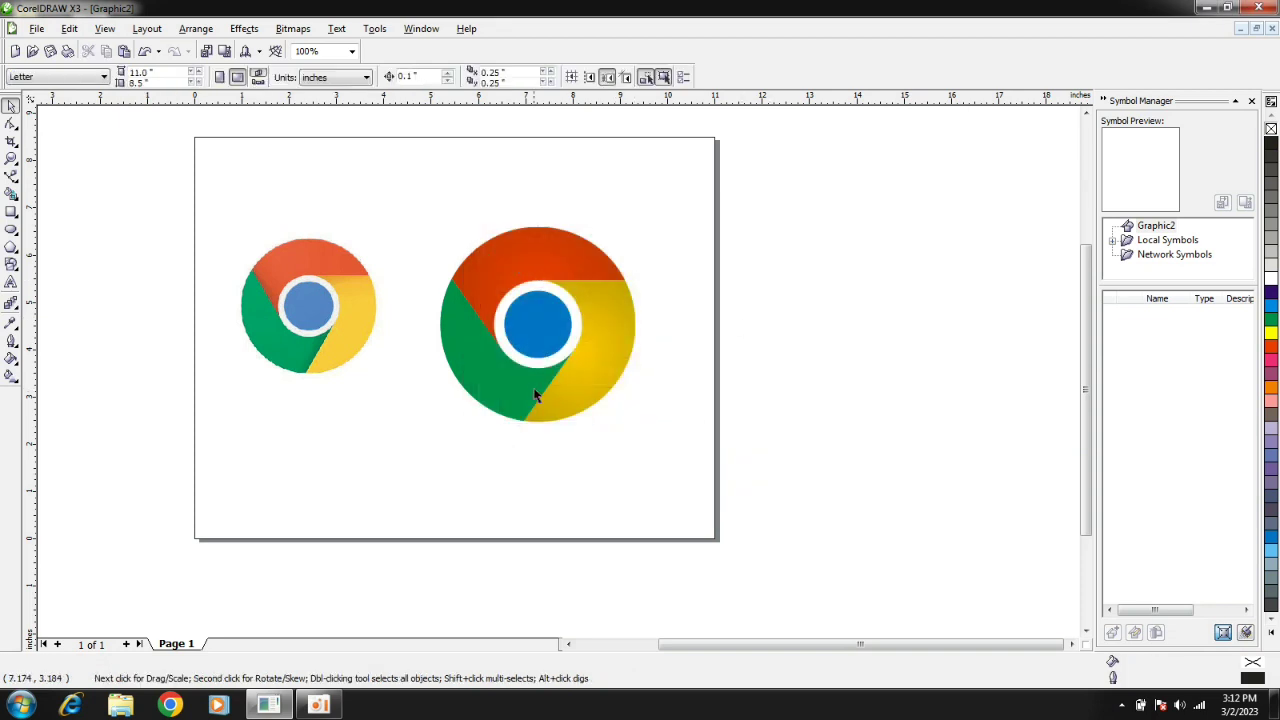
Step: Start a custom fountain fill for the green segment and darken its start colour by setting K to 30
click(512, 376)
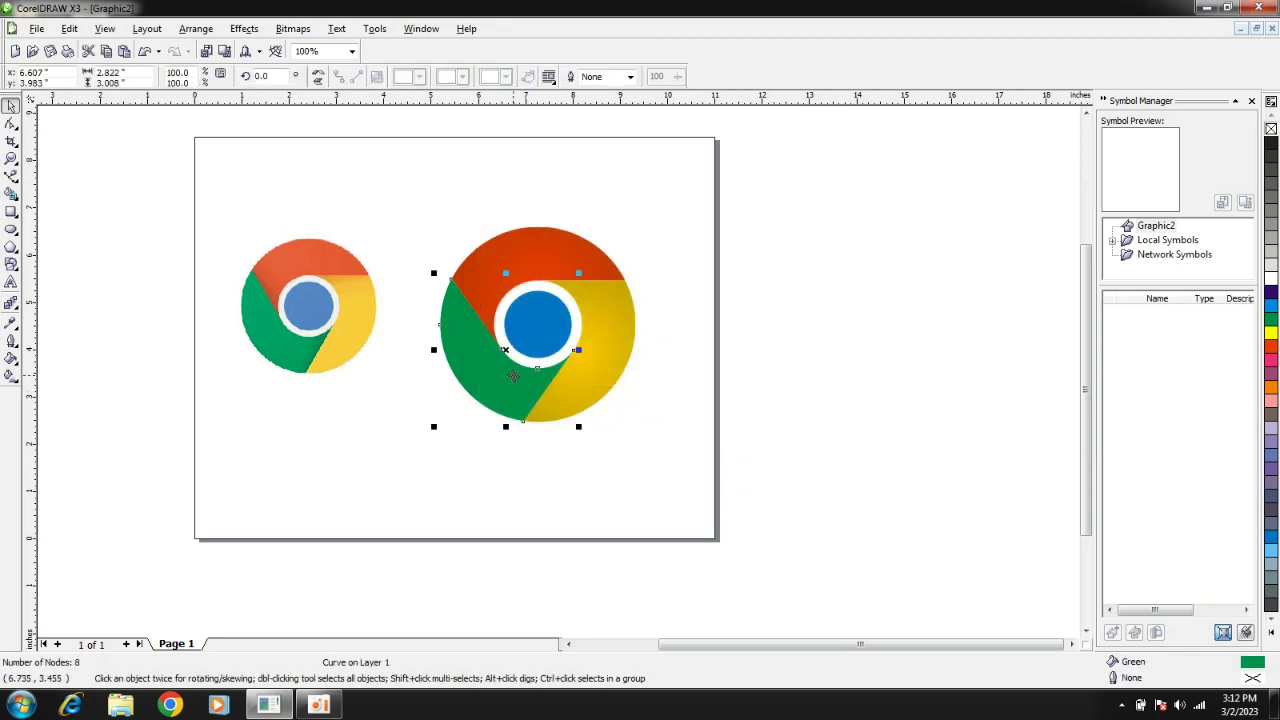
key(F11)
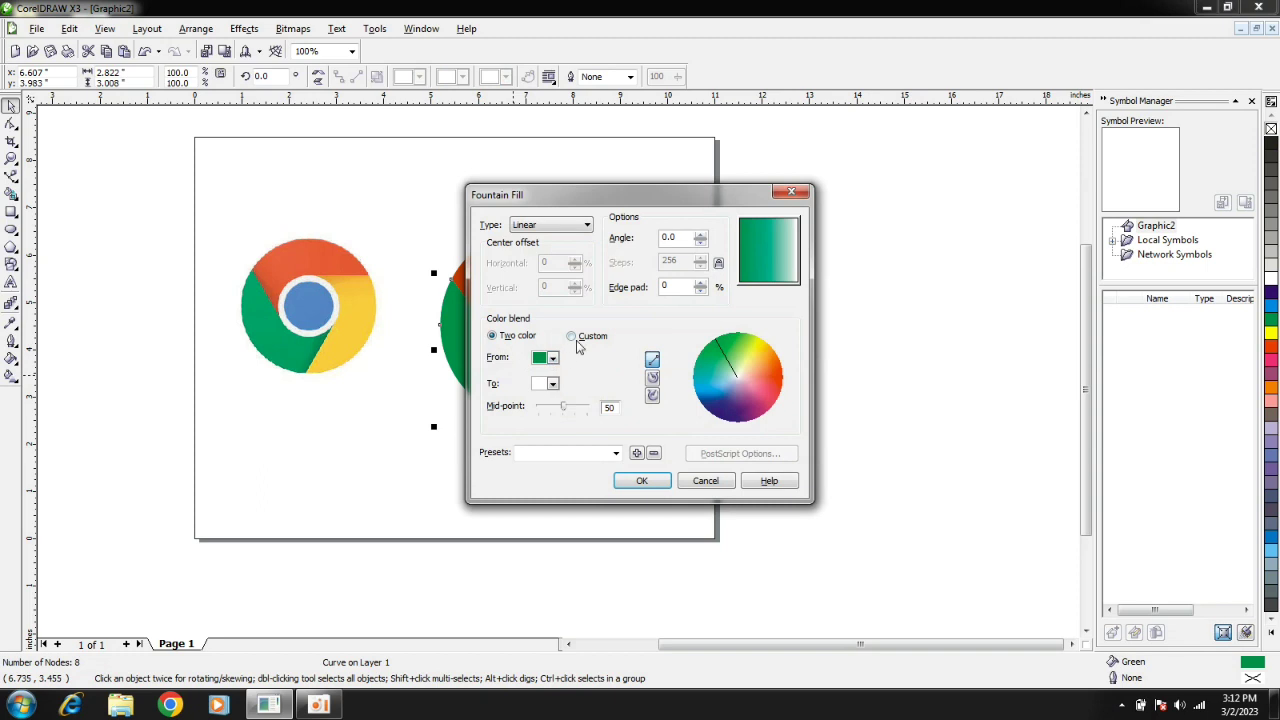
click(576, 339)
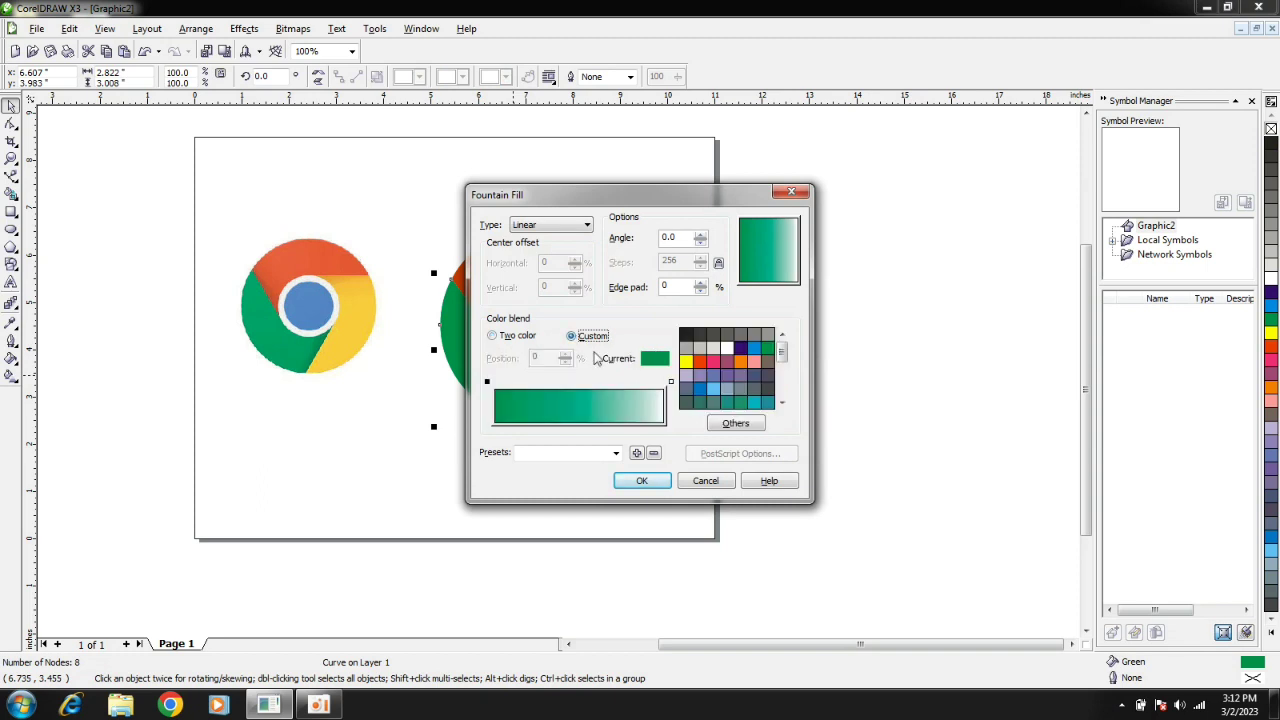
click(716, 428)
click(712, 403)
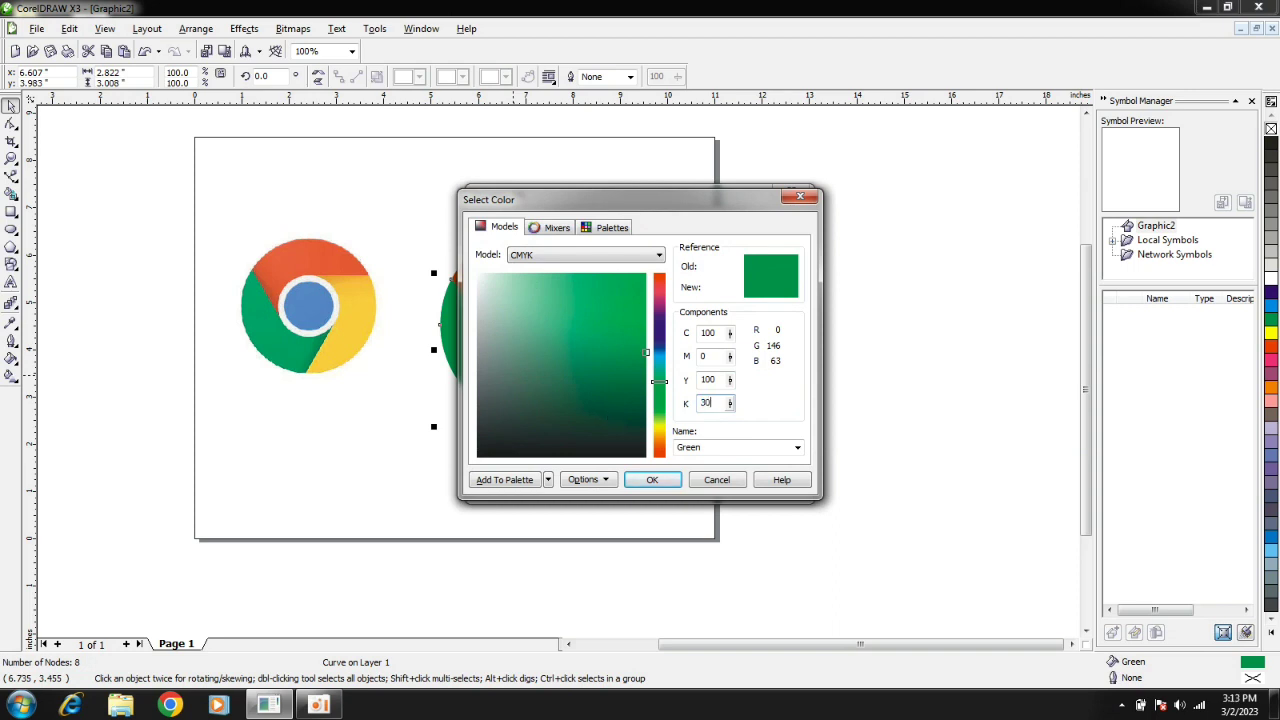
click(652, 480)
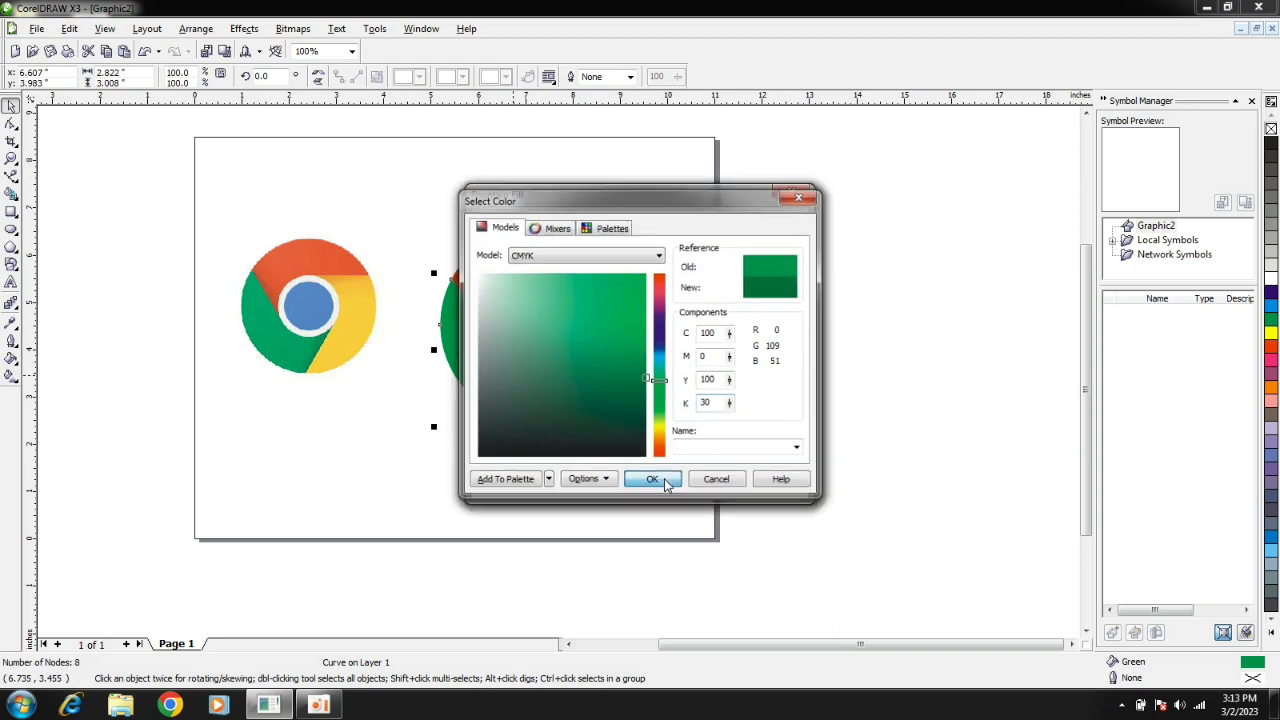
Step: Set the fountain fill's end colour to Green, apply it to the green segment as a Radial gradient and deselect it
click(671, 383)
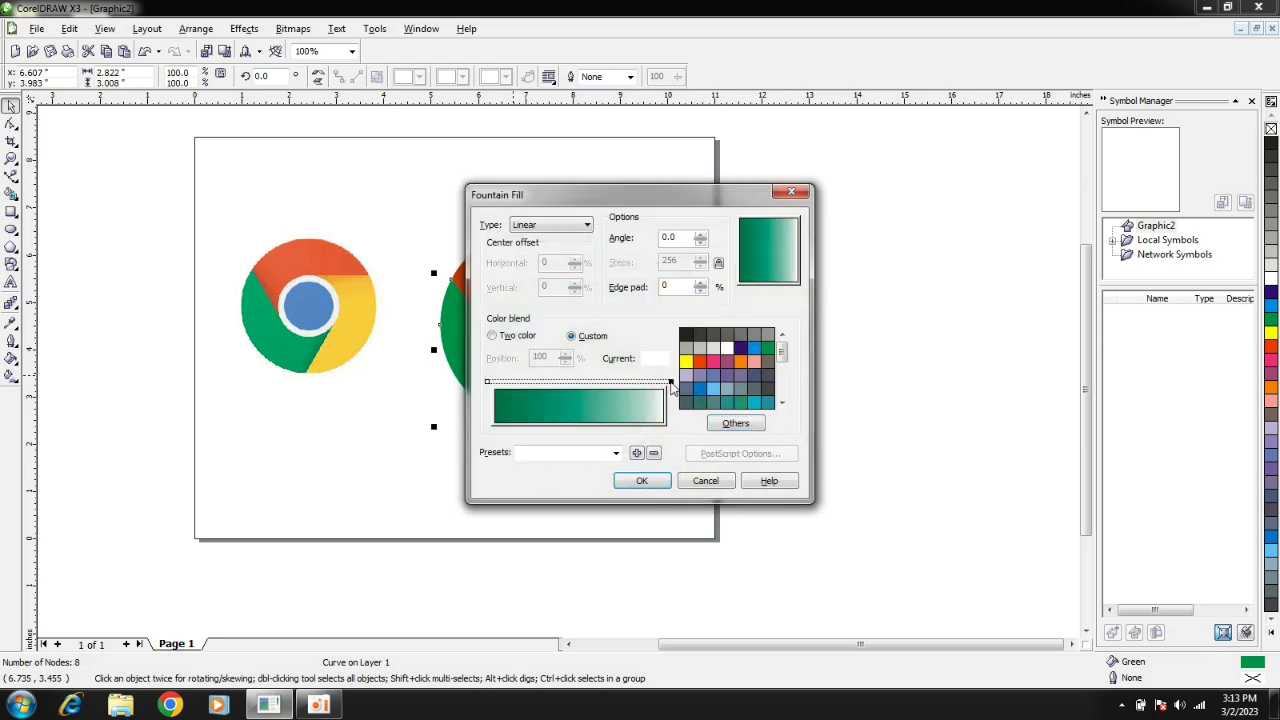
click(767, 348)
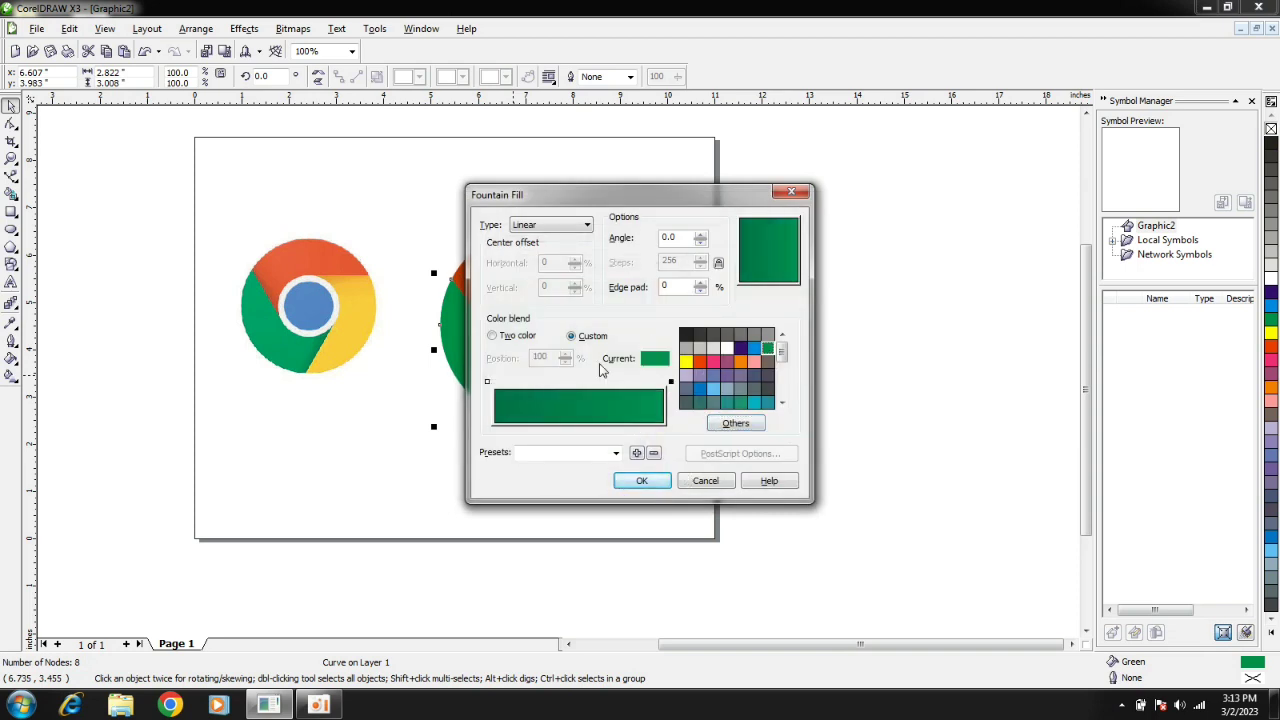
click(567, 230)
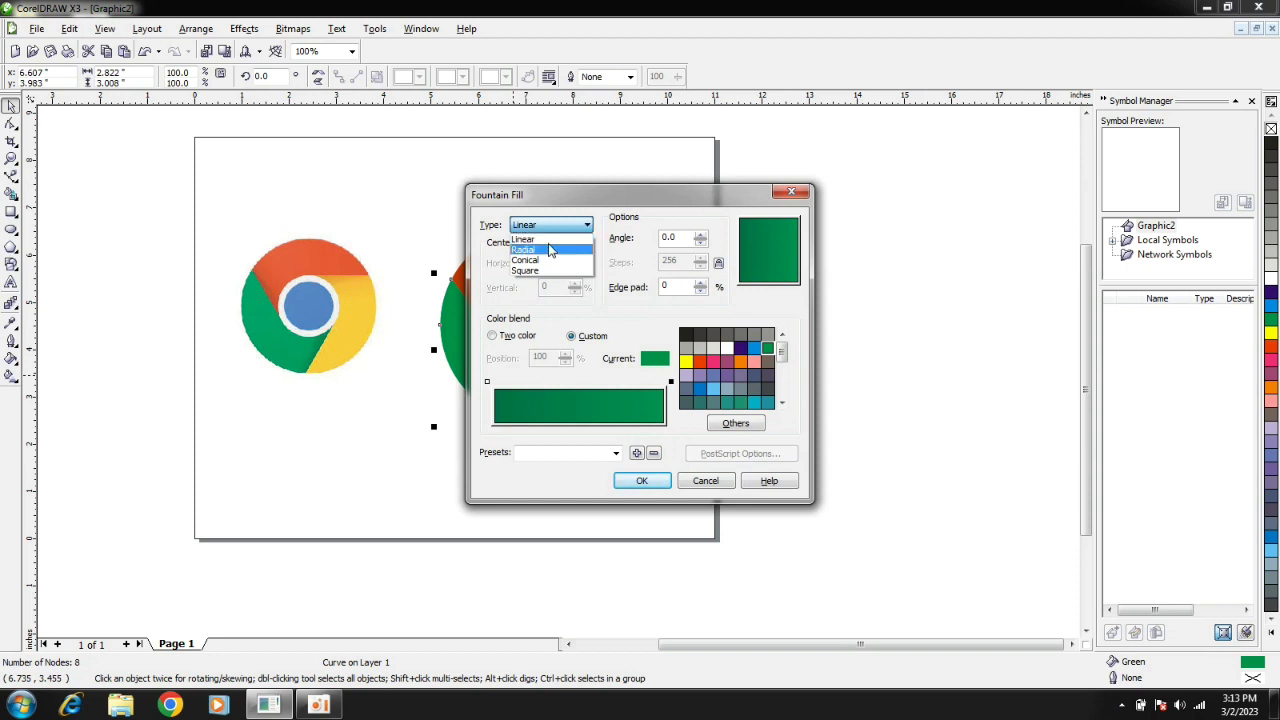
click(548, 251)
click(651, 480)
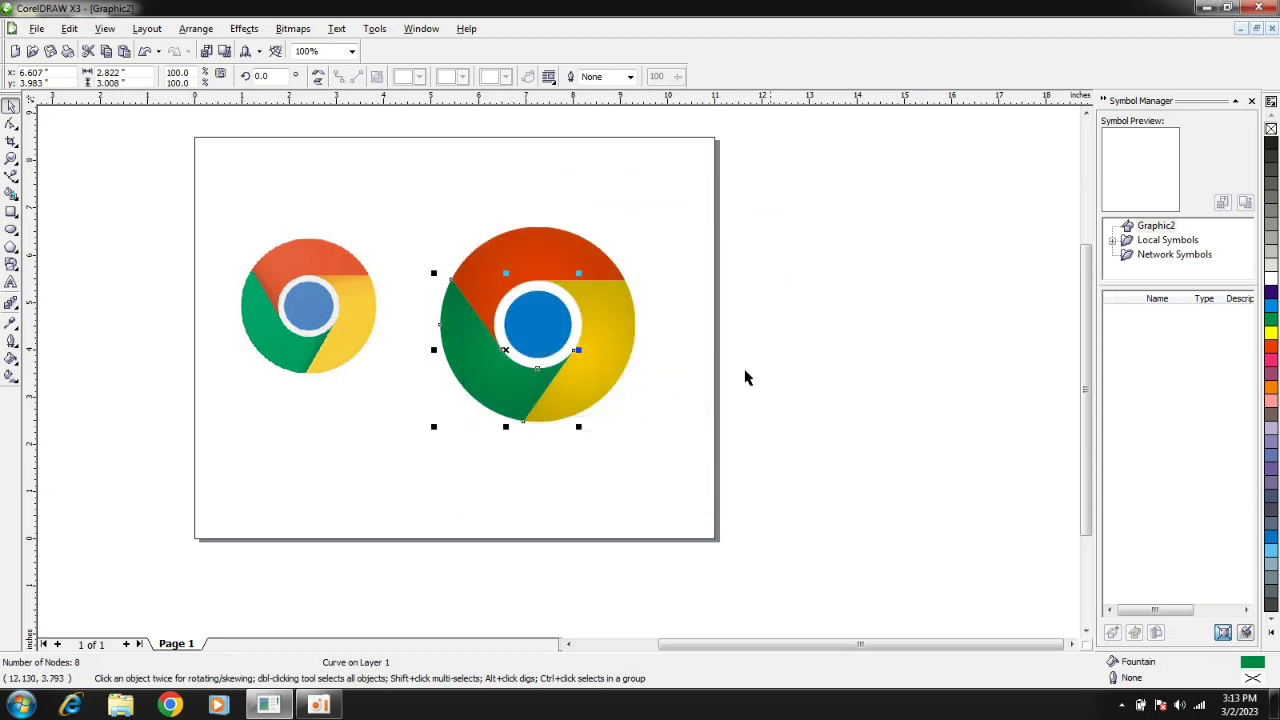
click(803, 338)
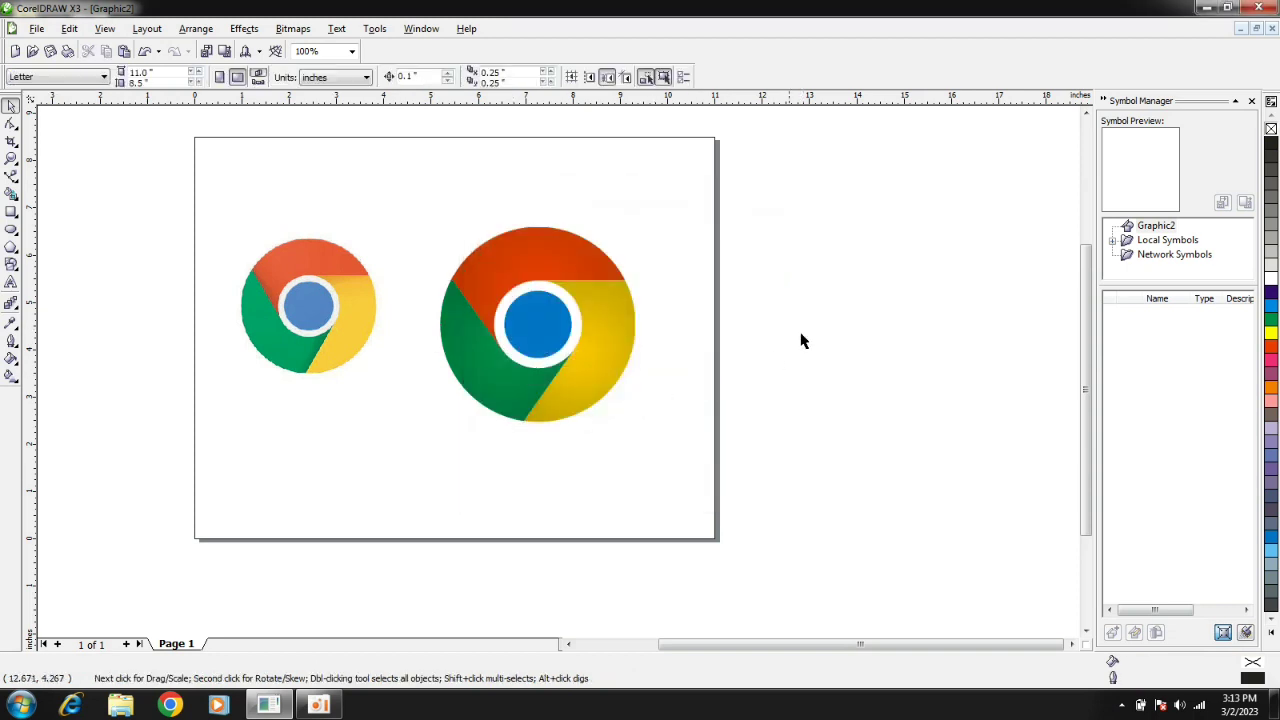
Step: Start a custom fountain fill for the blue centre circle and darken its start colour by setting K to 30
click(539, 342)
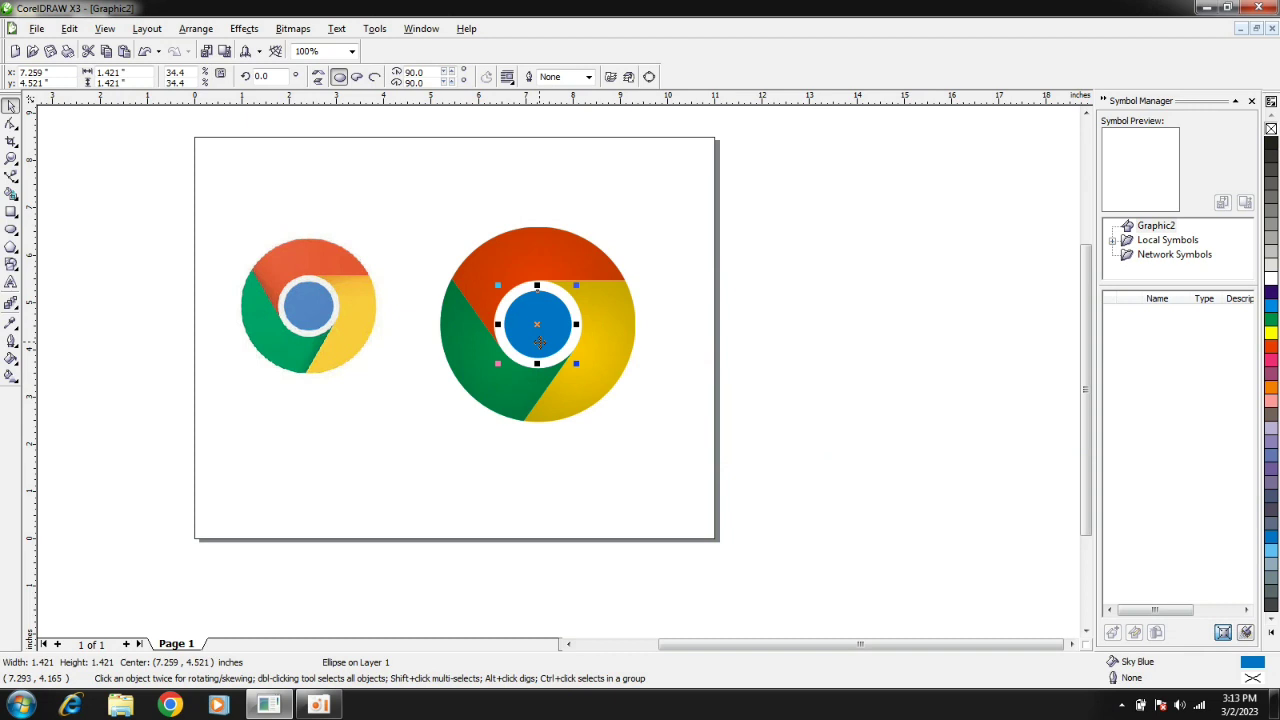
key(F11)
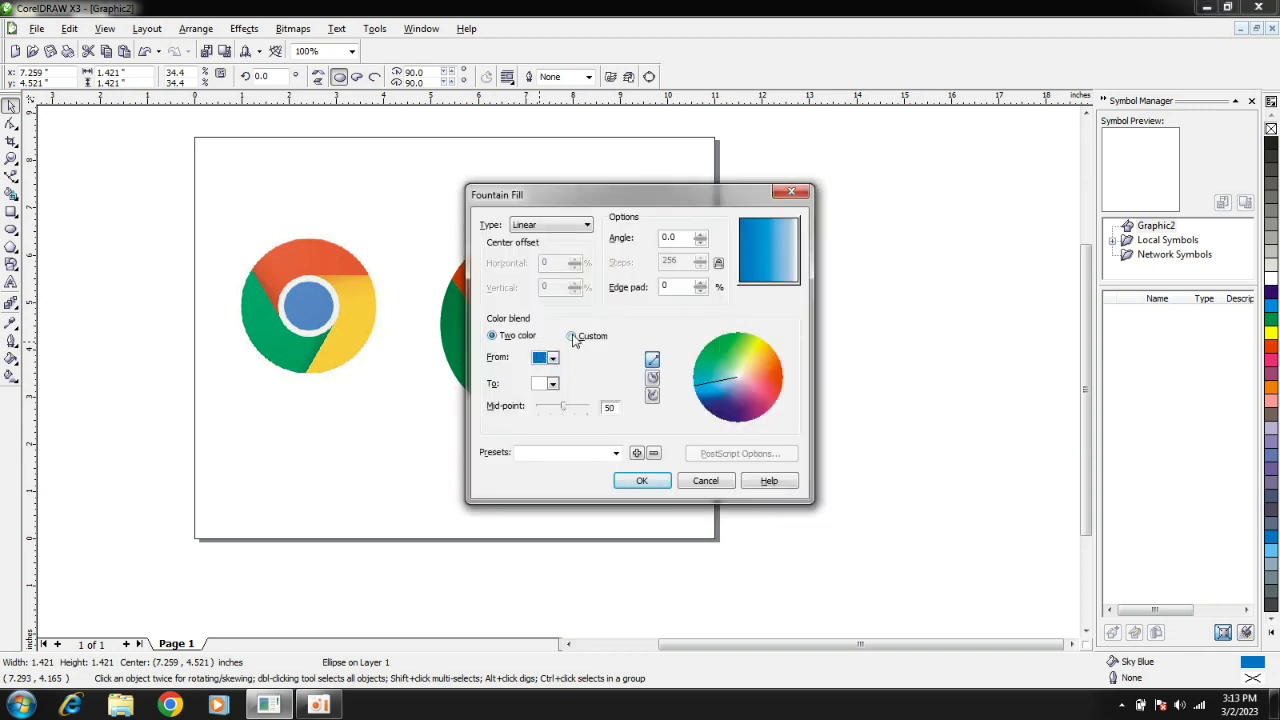
click(572, 337)
click(728, 424)
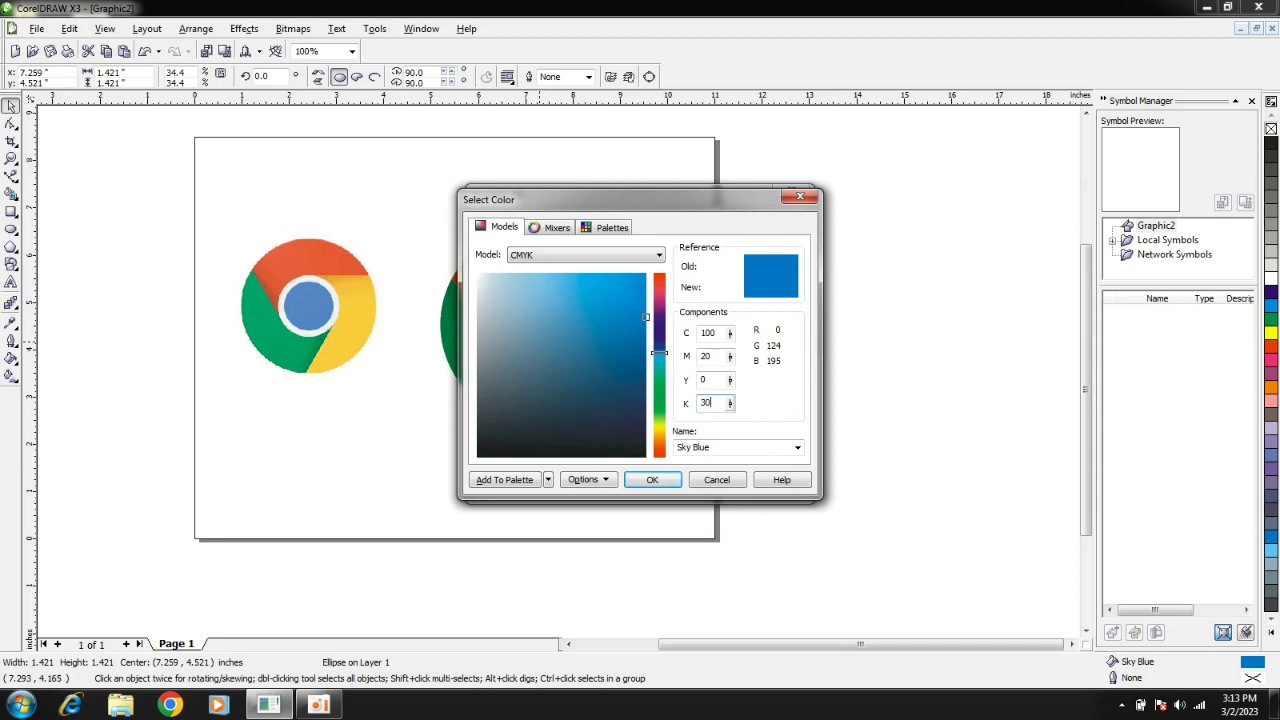
click(652, 480)
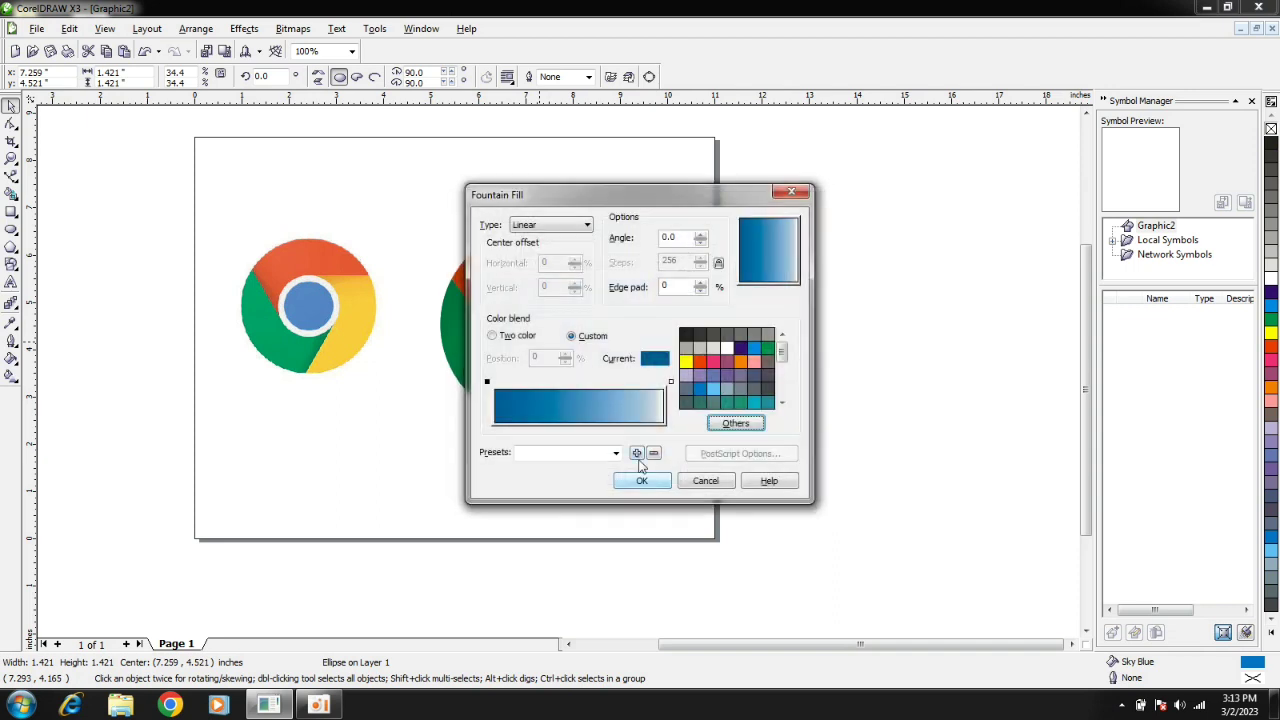
Step: Set the fountain fill's end colour to Sky Blue and apply it to the centre circle as a Radial gradient
click(670, 382)
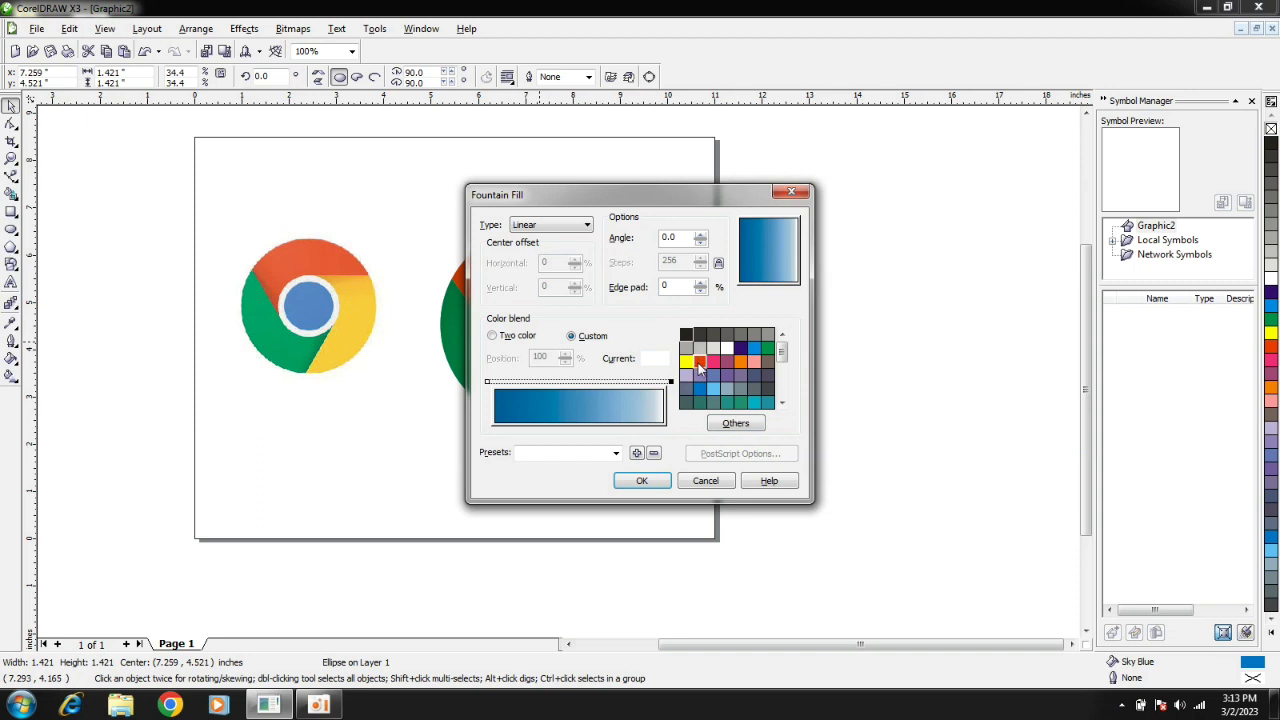
click(698, 390)
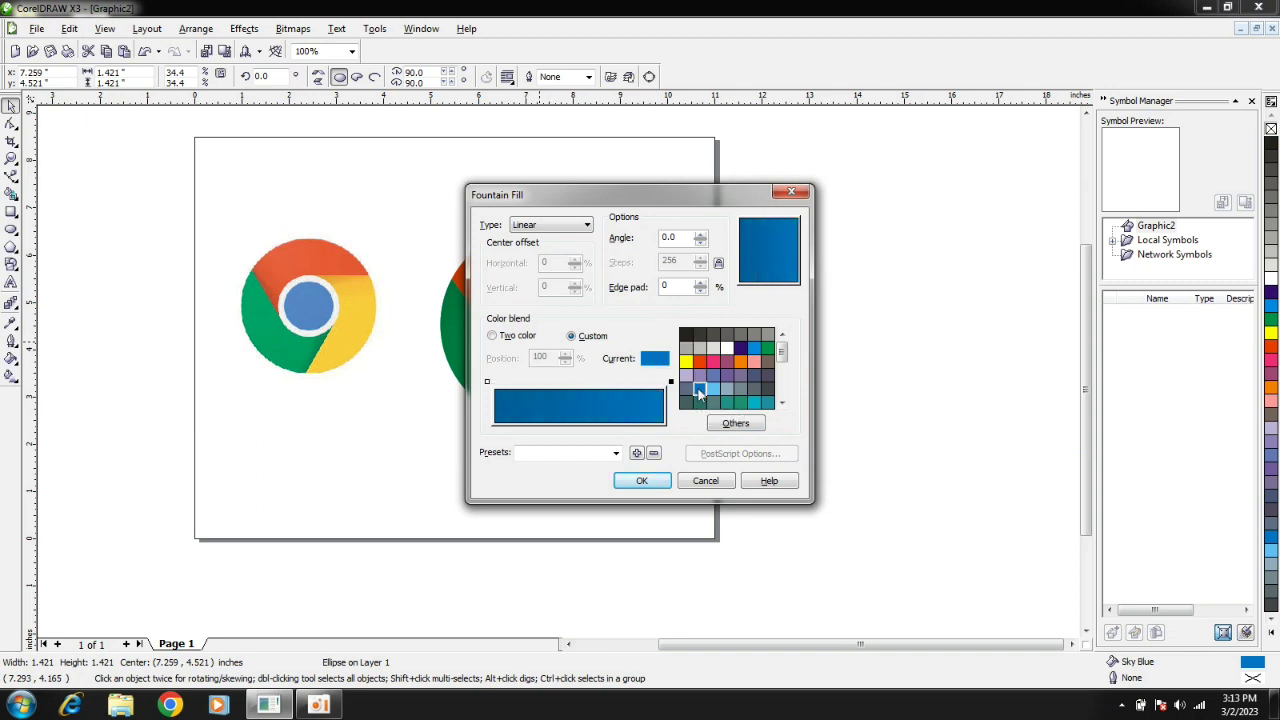
click(575, 230)
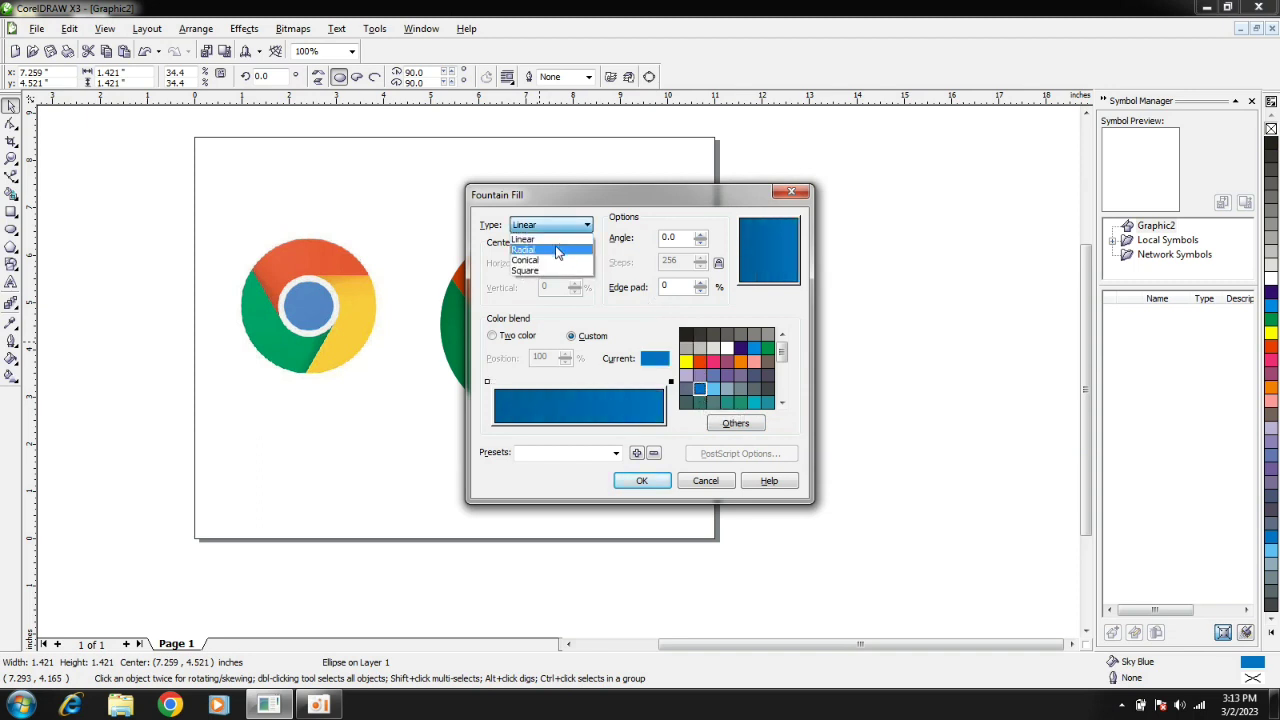
click(555, 249)
click(638, 481)
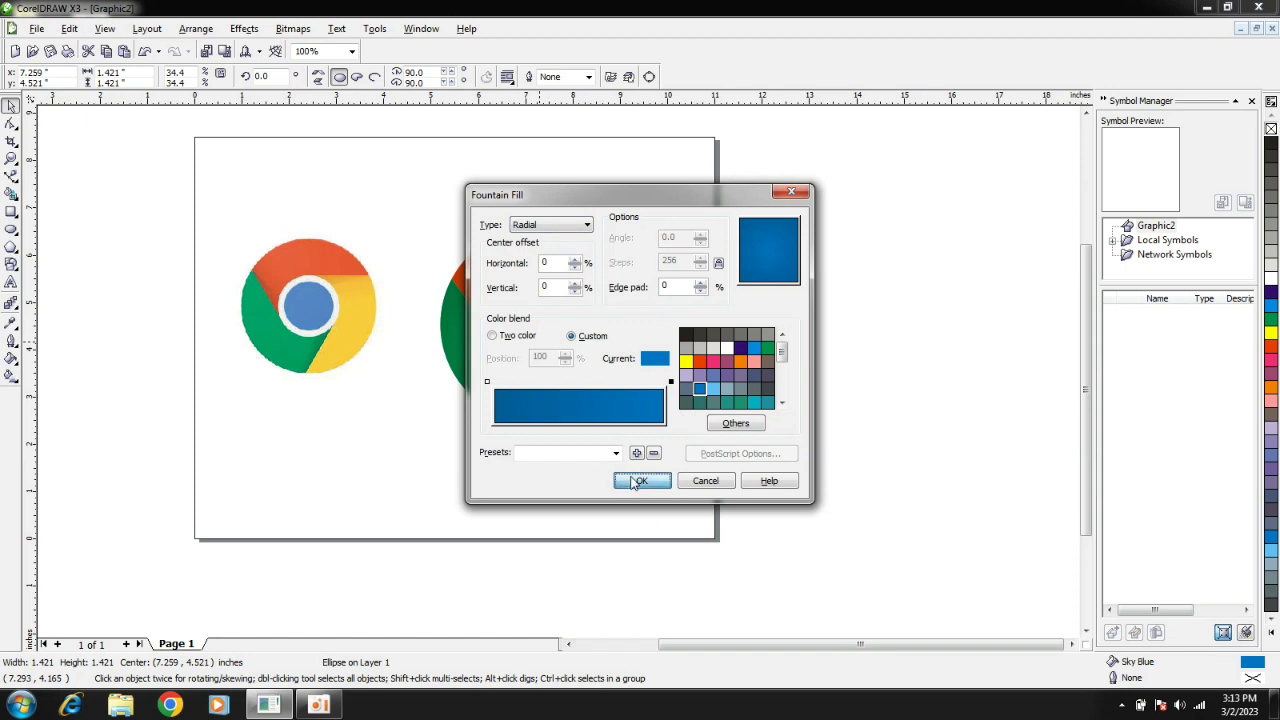
Step: Select all objects on the page and zoom in on the reference and drawn logos to compare them
drag(689, 190, 192, 494)
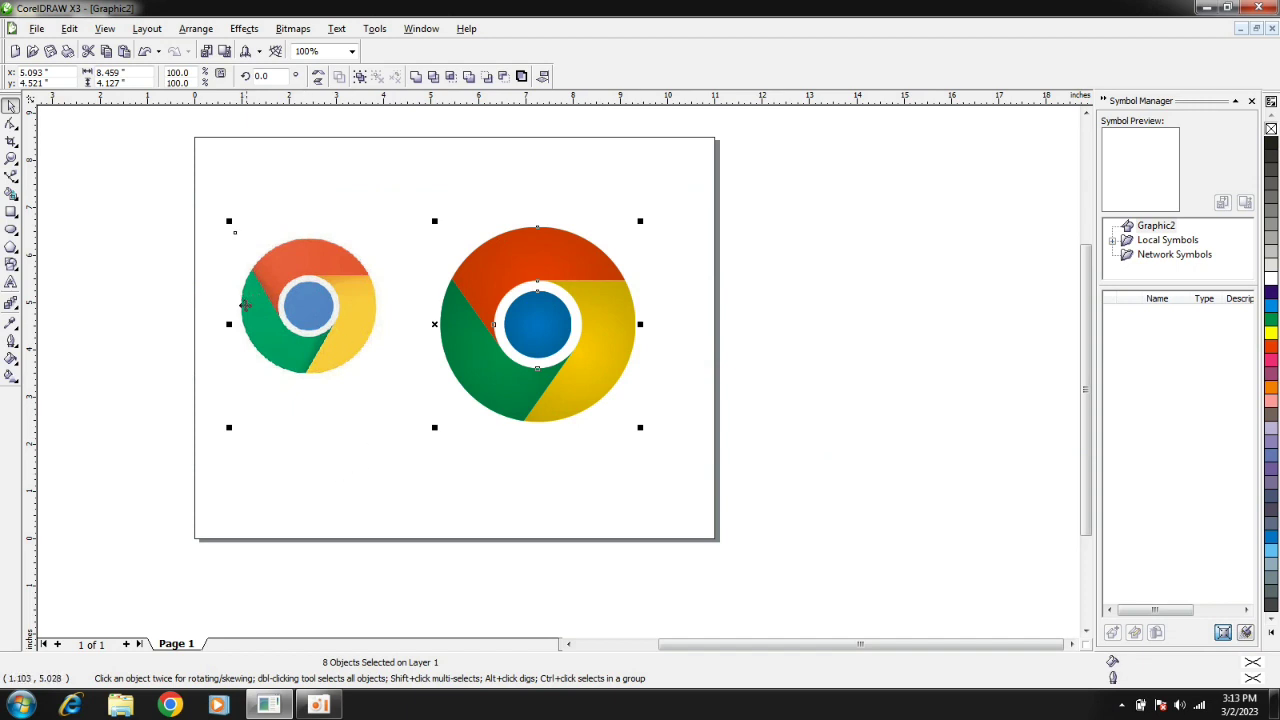
click(11, 158)
drag(143, 176, 757, 517)
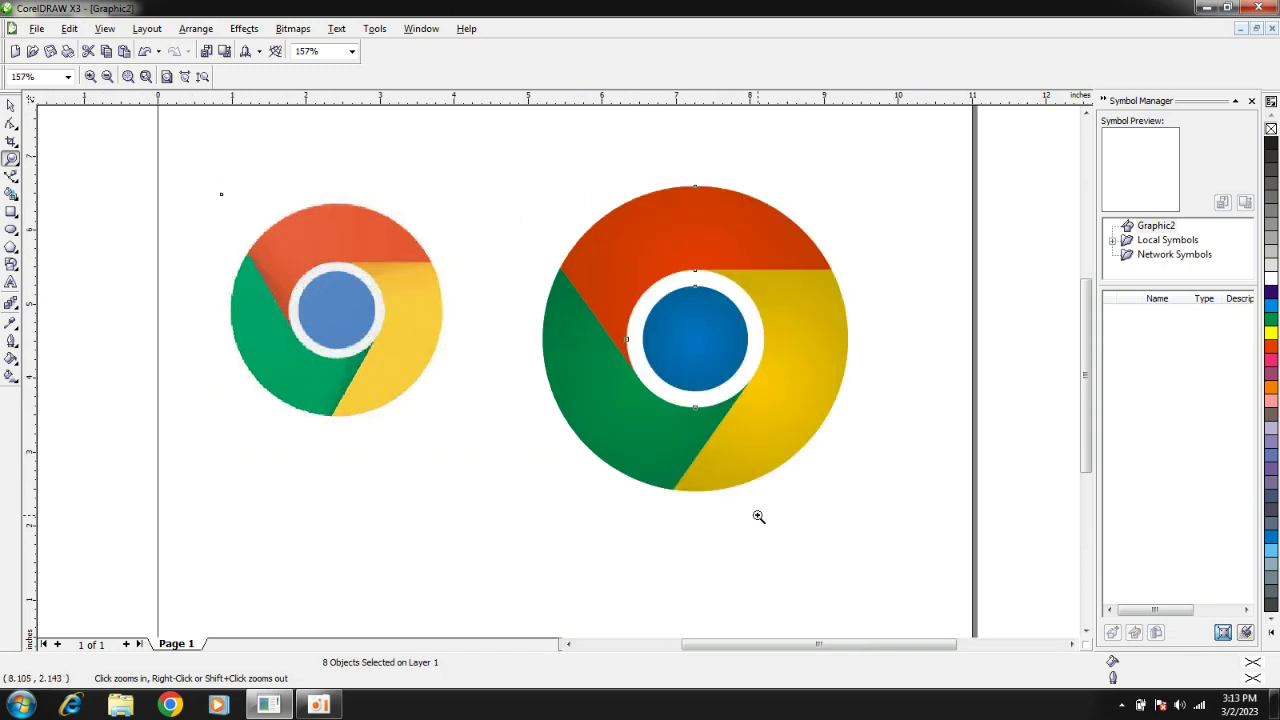